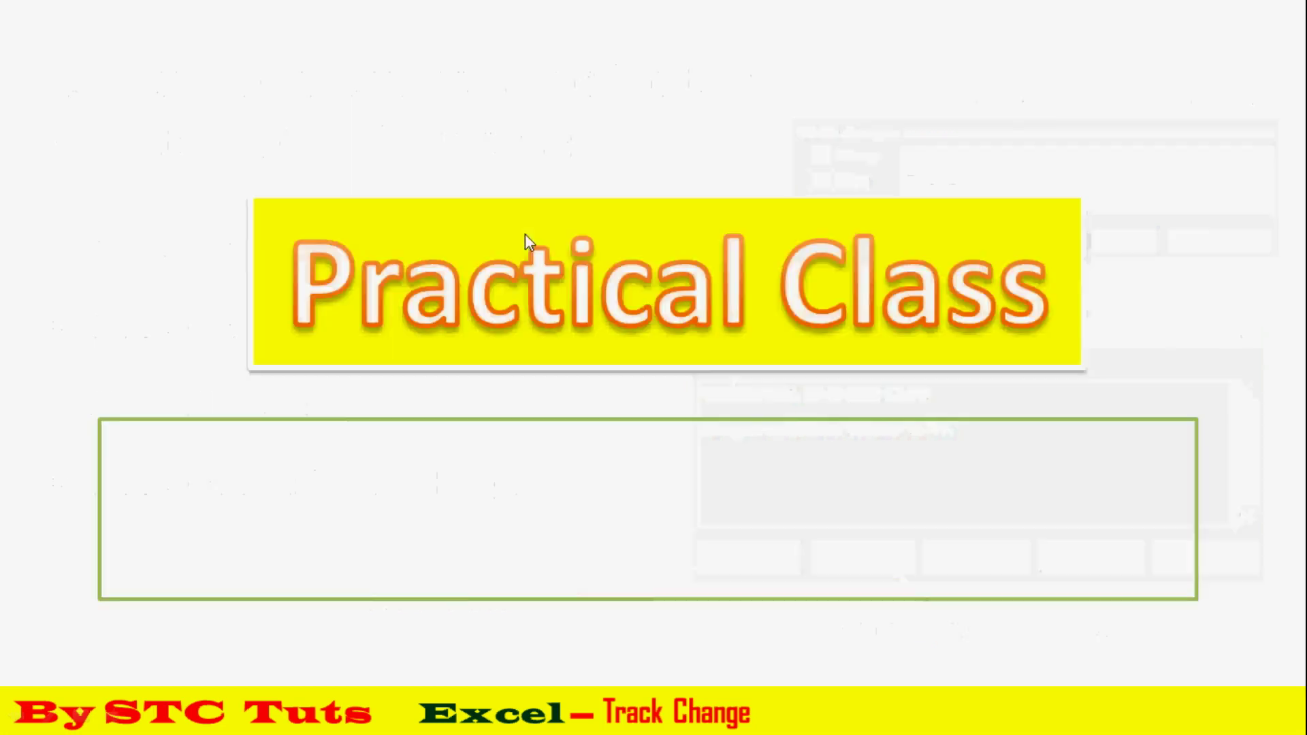
pyautogui.click(613, 330)
pyautogui.click(618, 331)
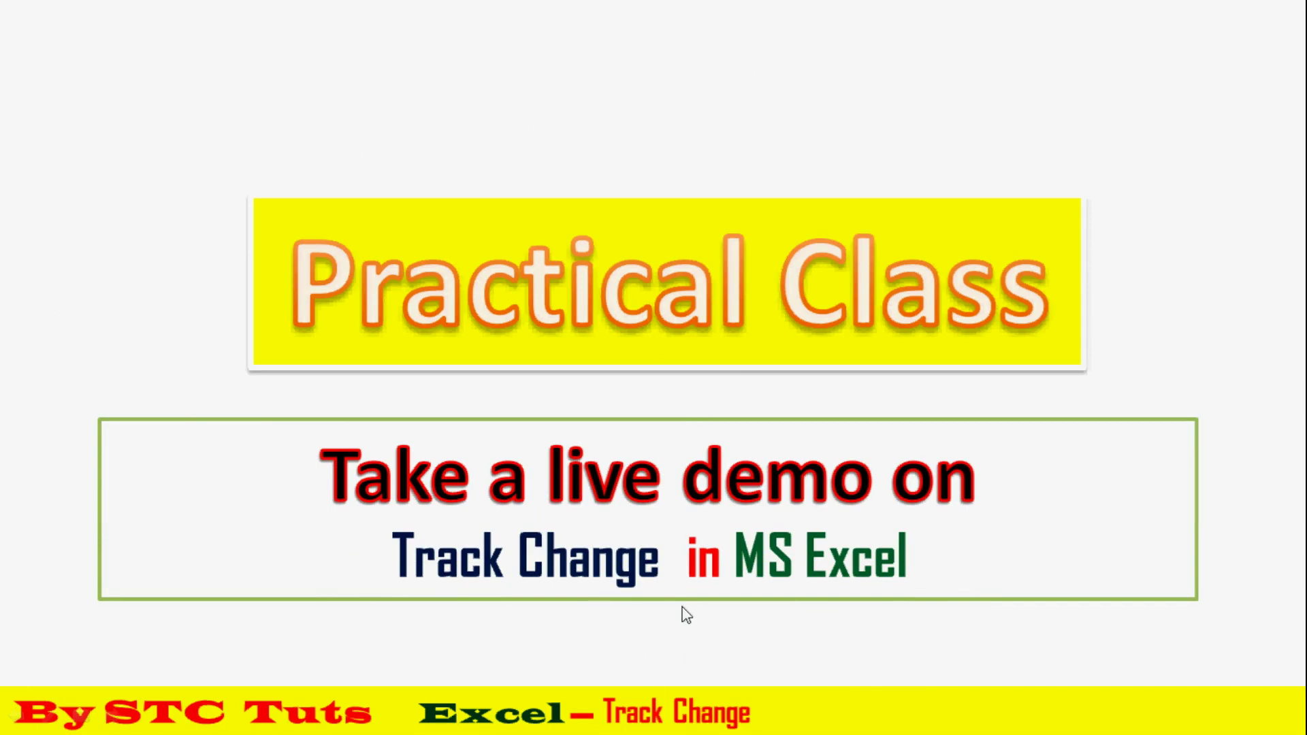
pyautogui.click(1134, 436)
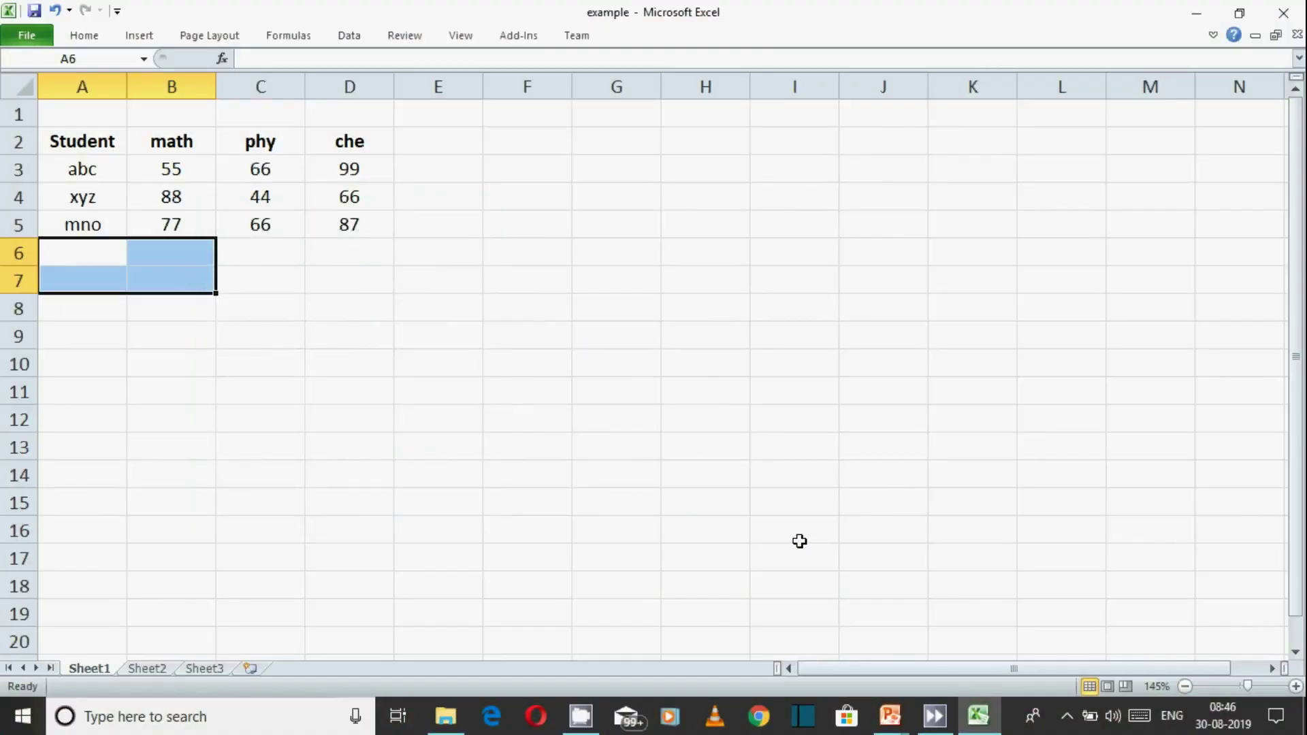
pyautogui.click(285, 249)
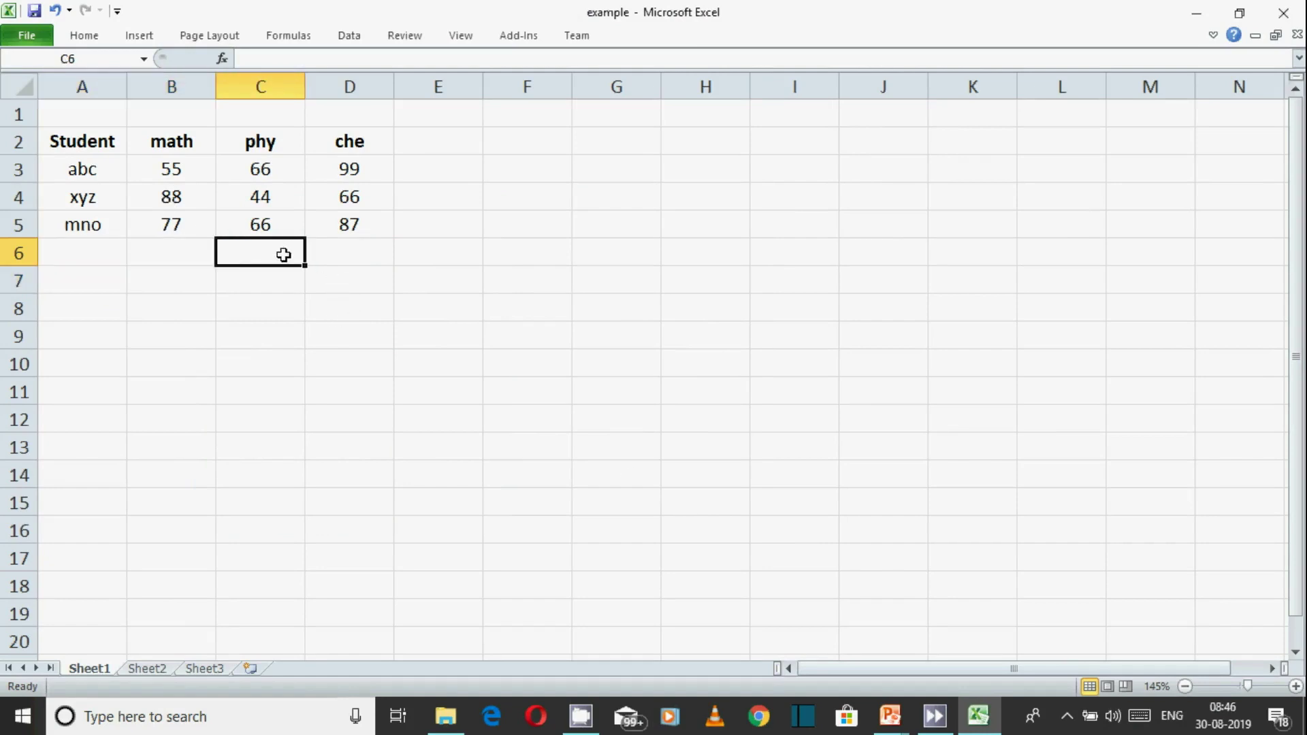
pyautogui.click(416, 39)
pyautogui.click(775, 101)
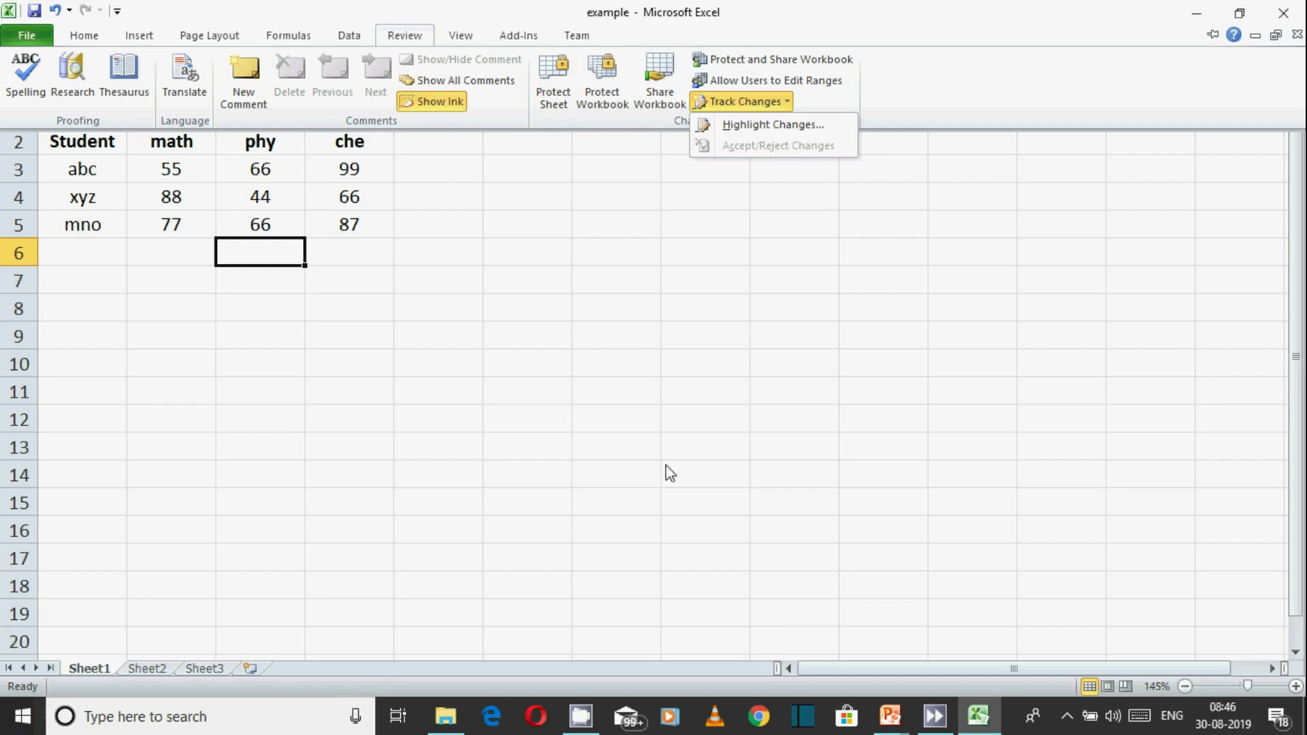
pyautogui.click(142, 209)
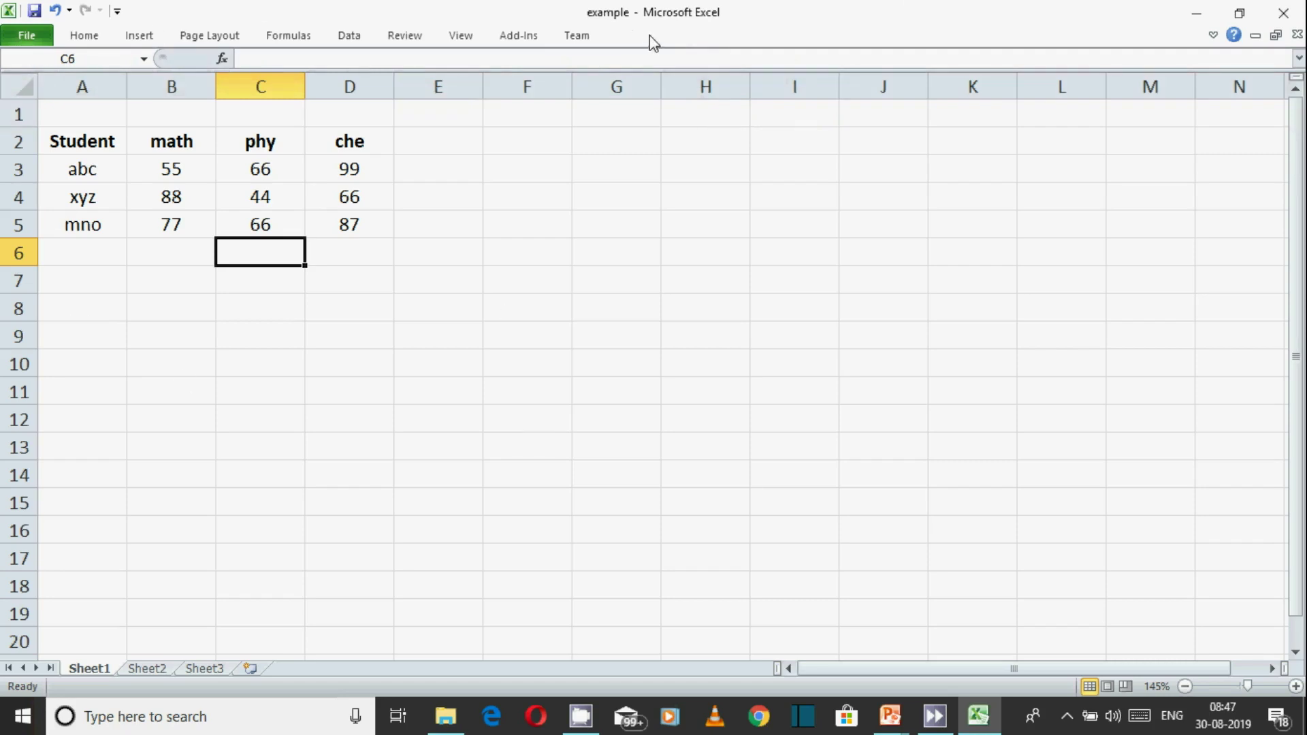
pyautogui.moveTo(70, 136); pyautogui.dragTo(117, 196)
pyautogui.click(174, 145)
pyautogui.moveTo(174, 145); pyautogui.dragTo(171, 224)
pyautogui.moveTo(254, 140); pyautogui.dragTo(259, 225)
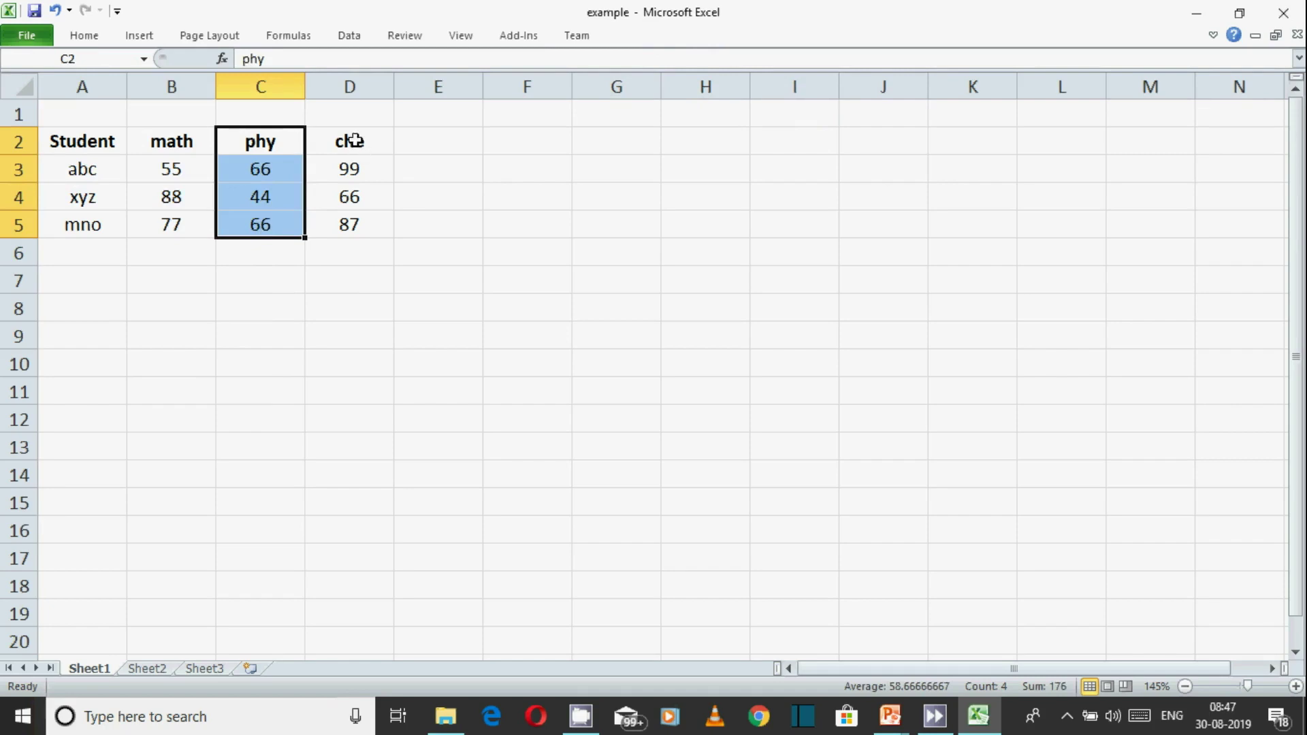
pyautogui.moveTo(350, 137); pyautogui.dragTo(365, 237)
# Select the empty cell A6 and enable tracking changes while editing in the Highlight Changes settings
pyautogui.click(91, 253)
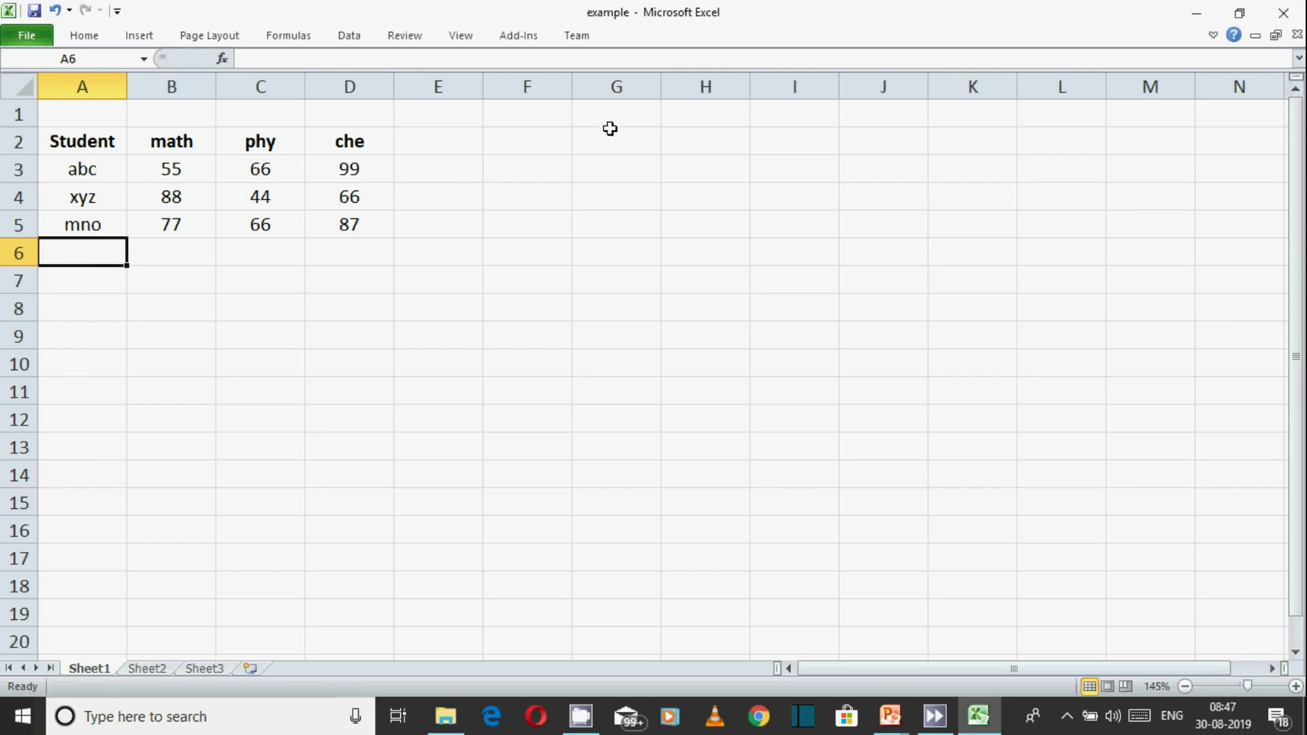
pyautogui.click(407, 38)
pyautogui.click(787, 103)
pyautogui.click(786, 130)
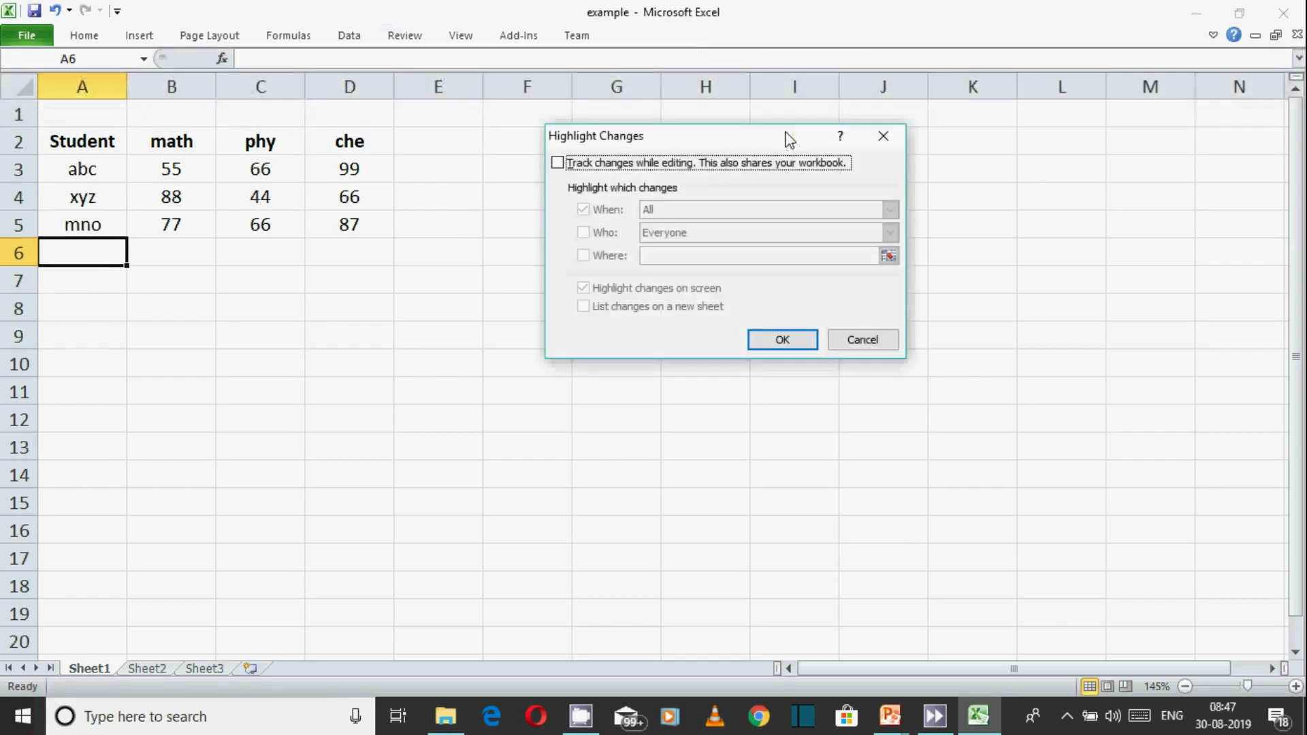
pyautogui.moveTo(752, 141); pyautogui.dragTo(783, 173)
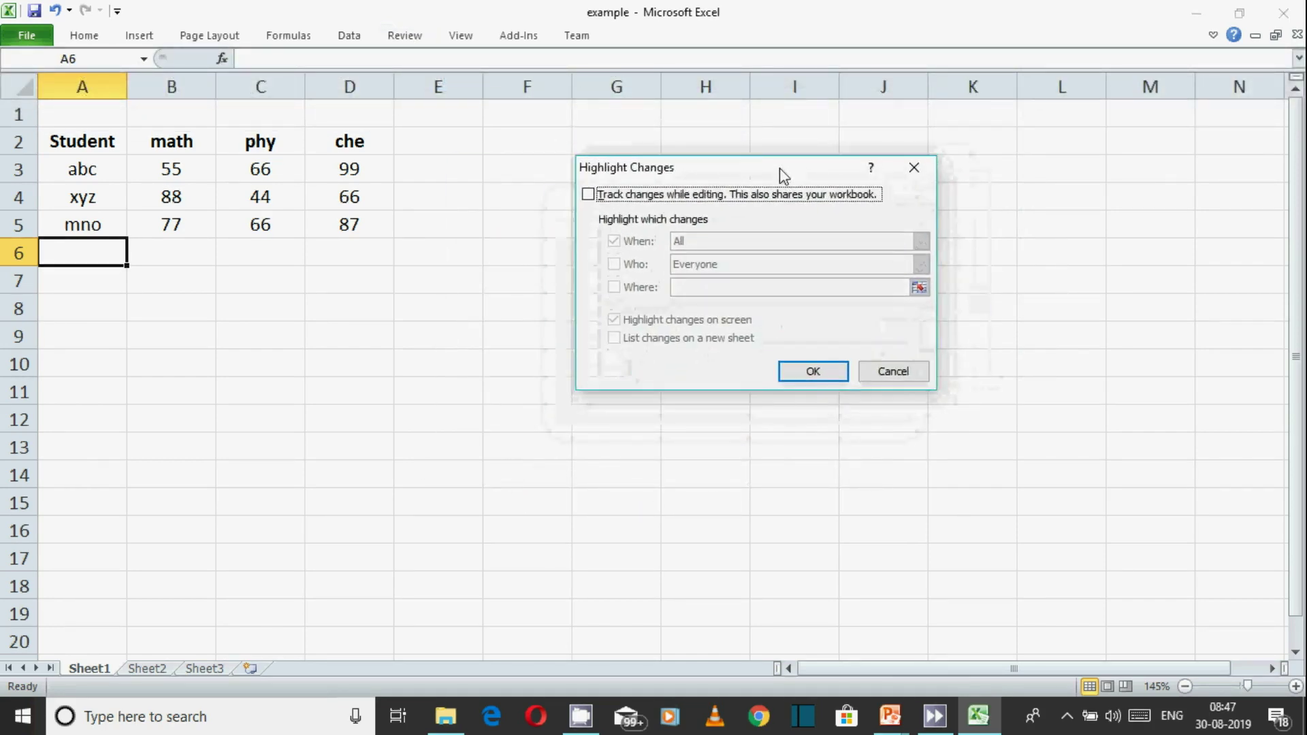
pyautogui.click(588, 194)
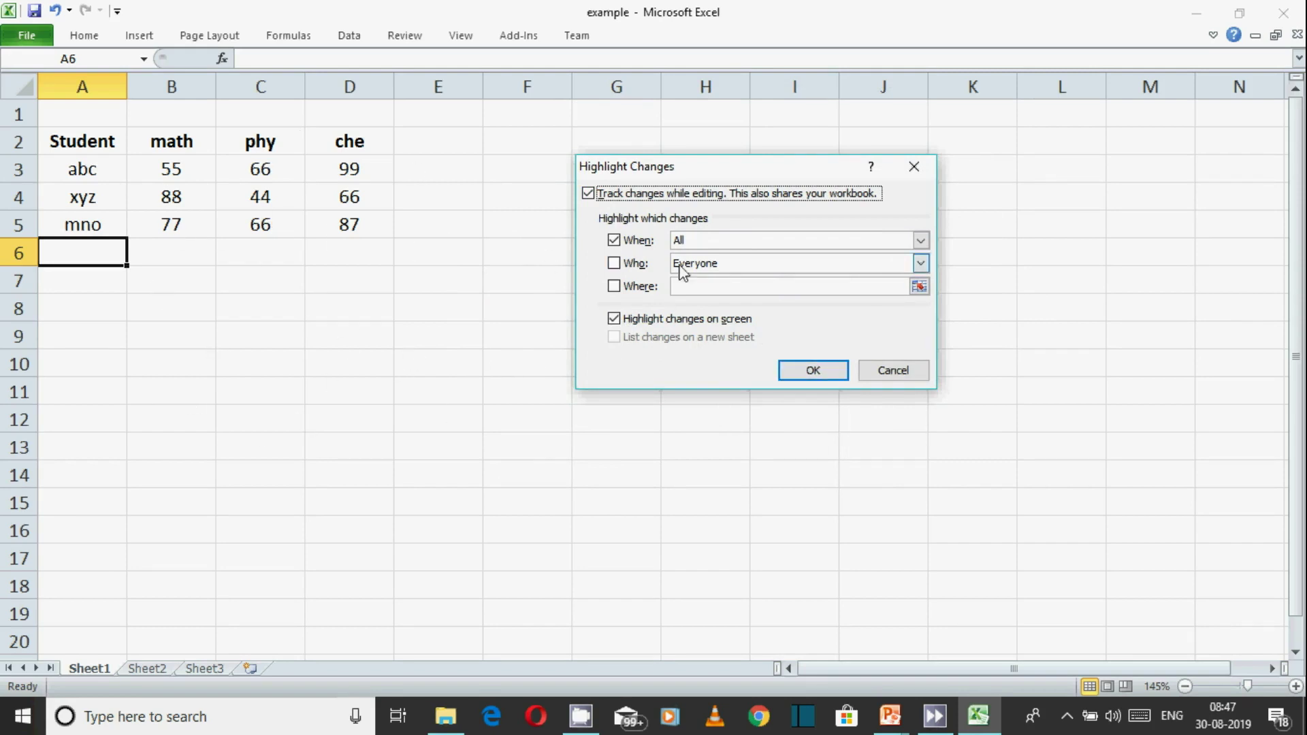
# Highlight all changes made by everyone with no cell range restriction, then apply the tracking settings and save the workbook
pyautogui.click(919, 241)
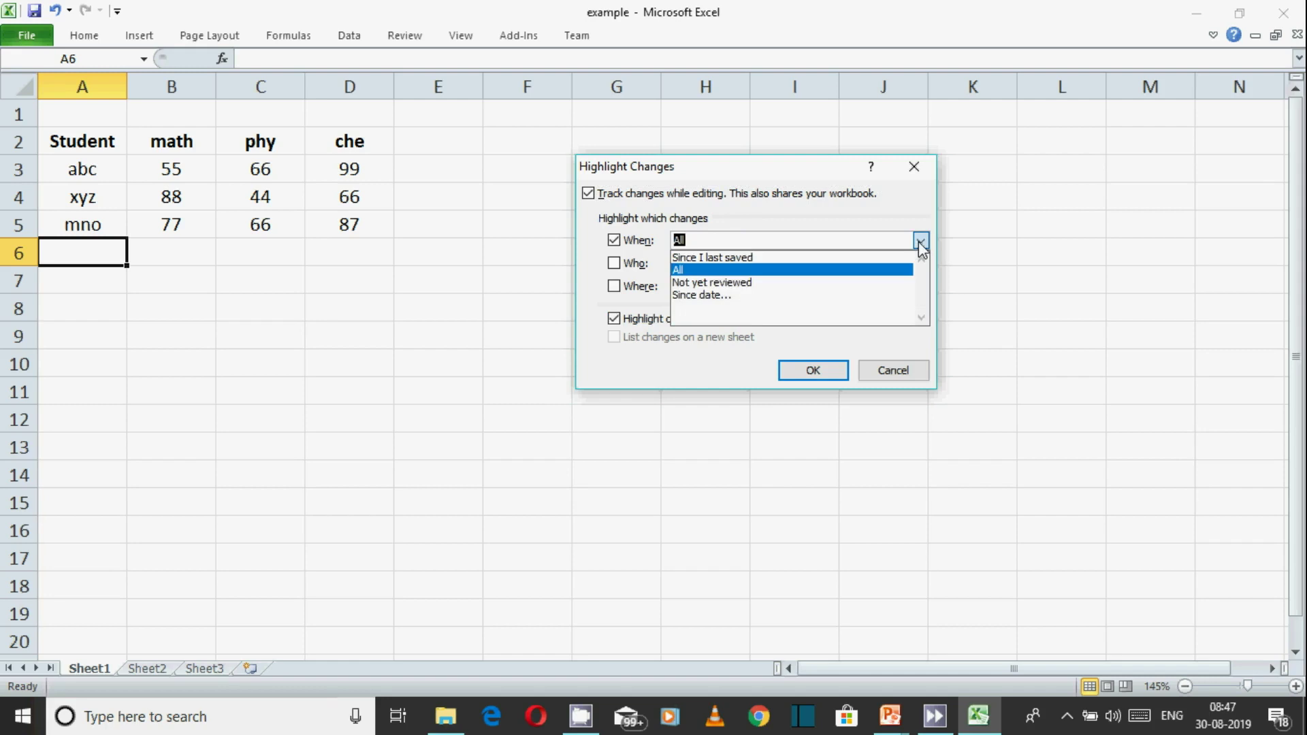
pyautogui.click(701, 270)
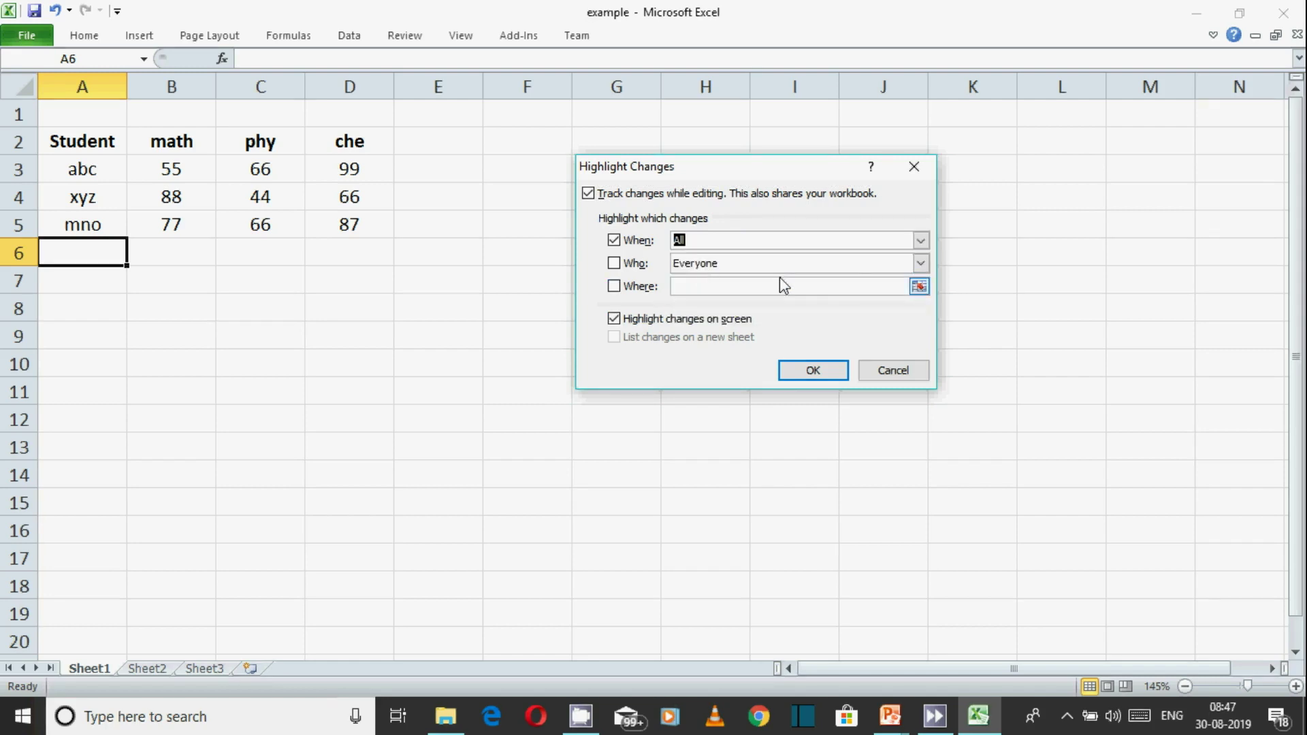
pyautogui.click(921, 263)
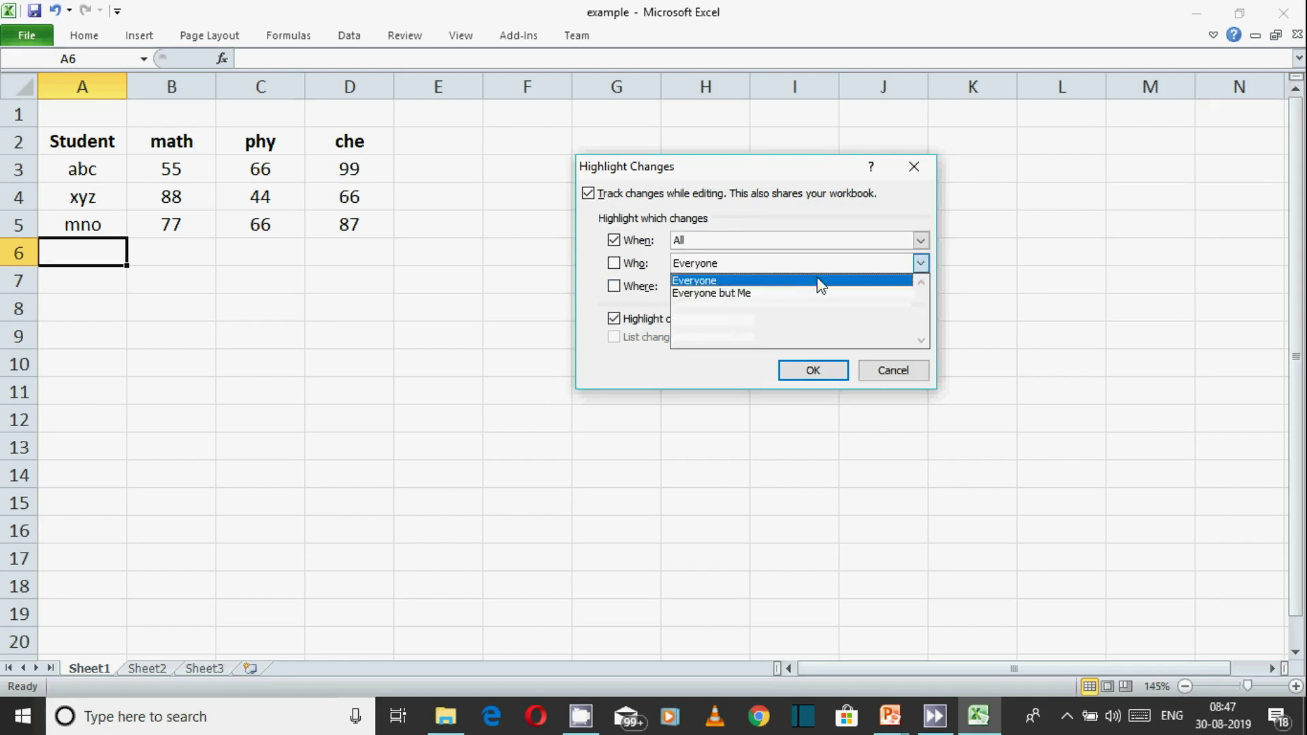
pyautogui.click(726, 282)
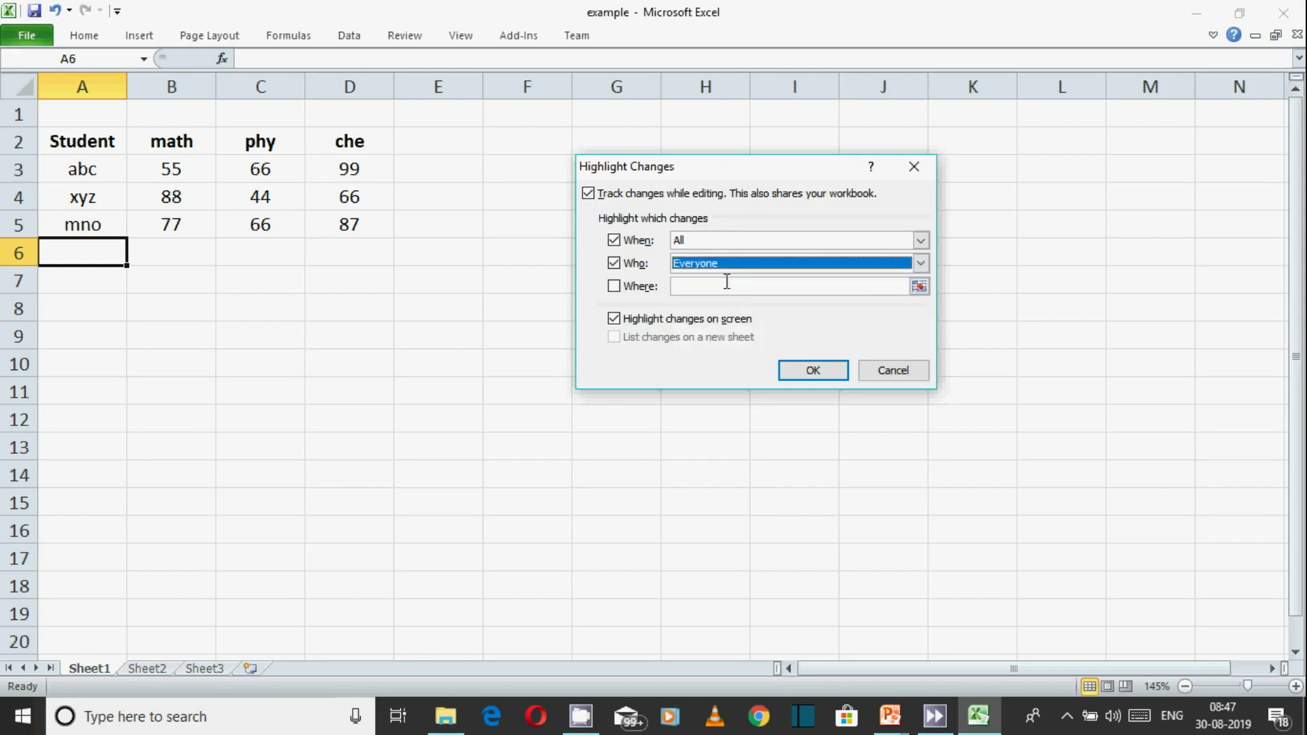
pyautogui.click(919, 286)
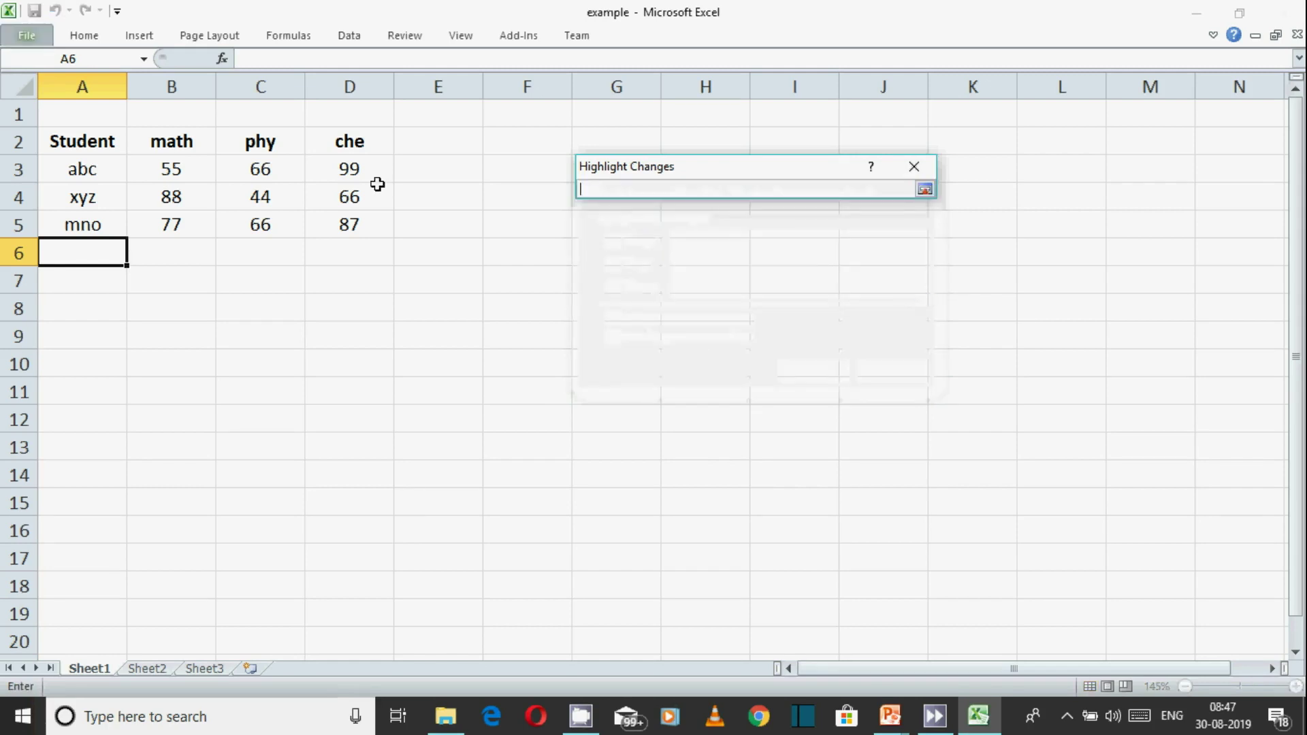
pyautogui.click(926, 191)
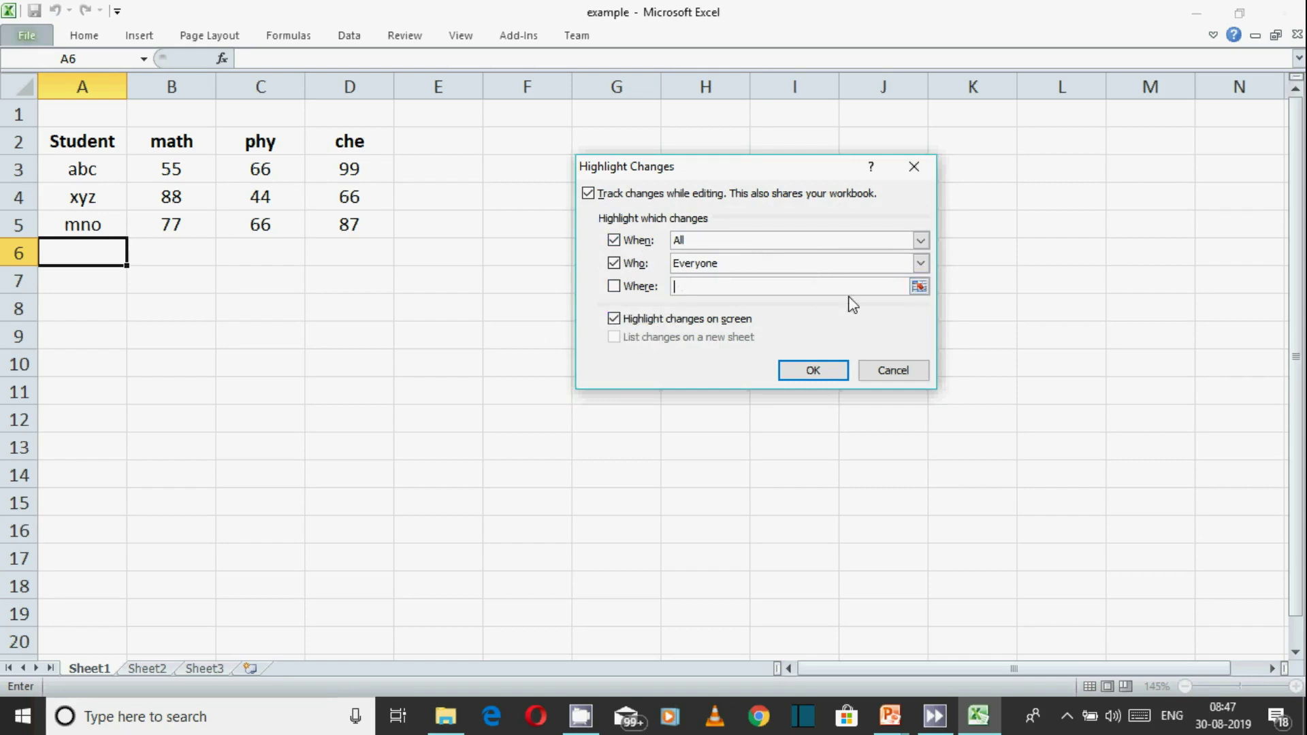
pyautogui.click(812, 372)
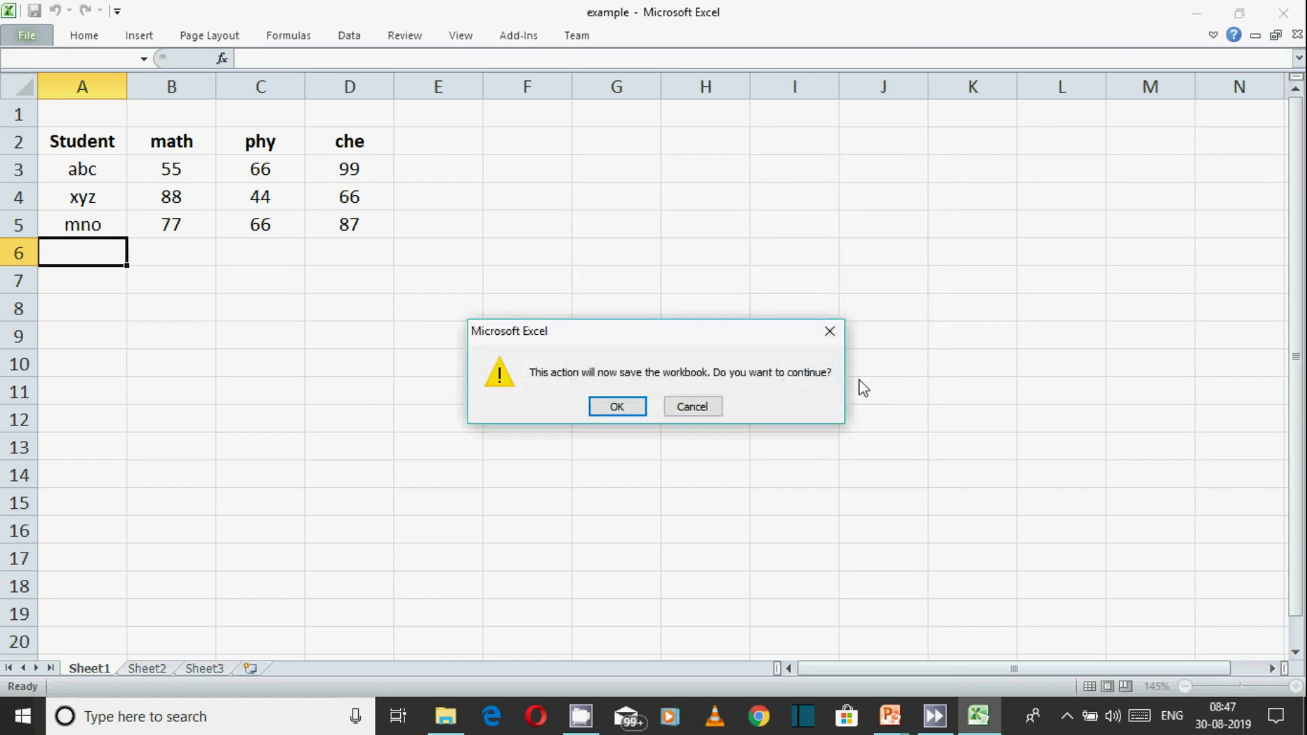
pyautogui.click(617, 407)
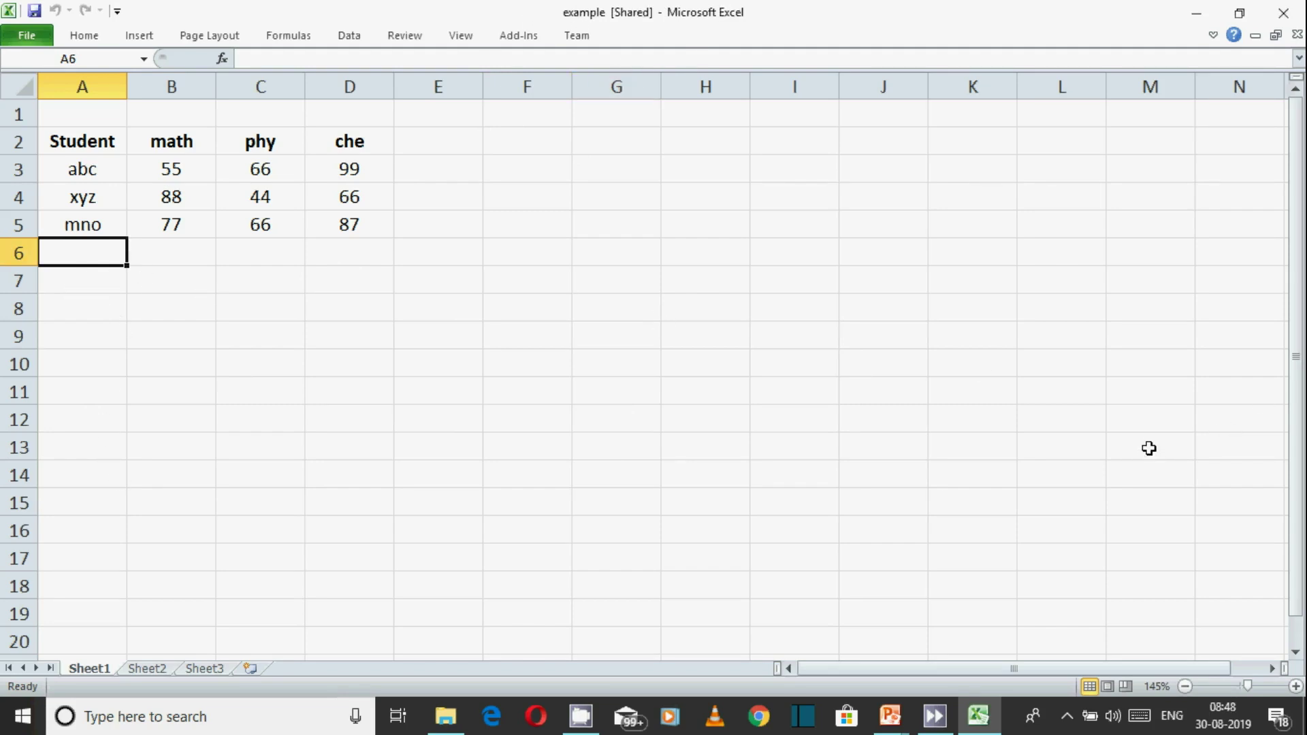
# Fill row 6 with a new student's name and the marks 88 for math, 66 for phy and 44 for che
pyautogui.write('raj')
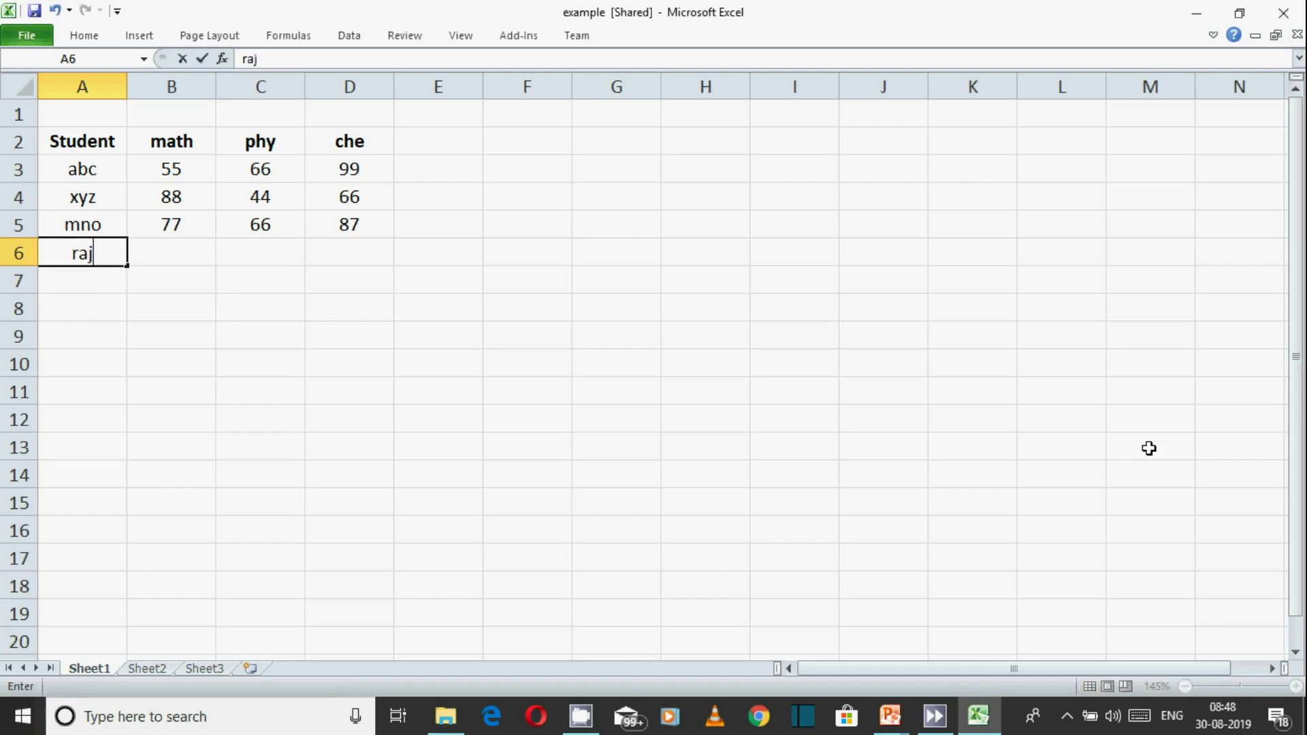
pyautogui.press('Tab')
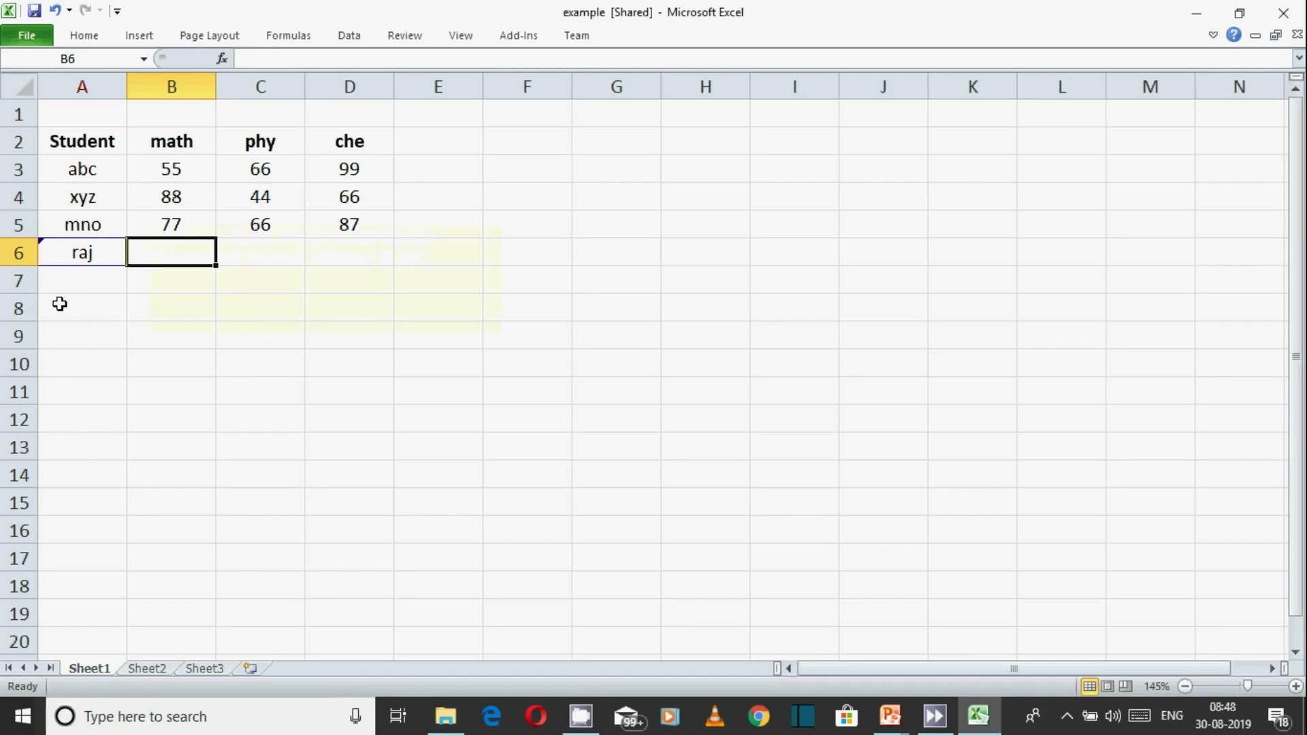
pyautogui.moveTo(68, 251)
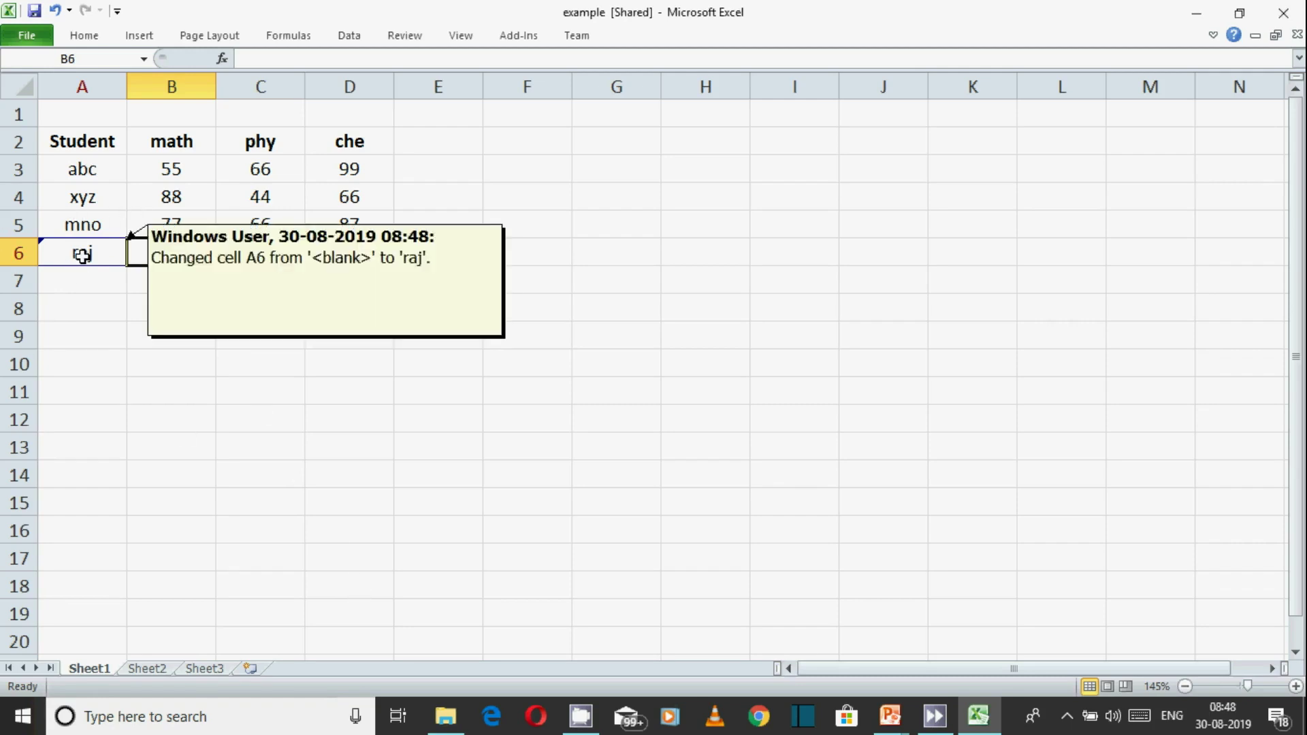
pyautogui.write('88')
pyautogui.press('Tab')
pyautogui.write('66')
pyautogui.press('Tab')
pyautogui.write('44')
pyautogui.press('Tab')
pyautogui.press('Return')
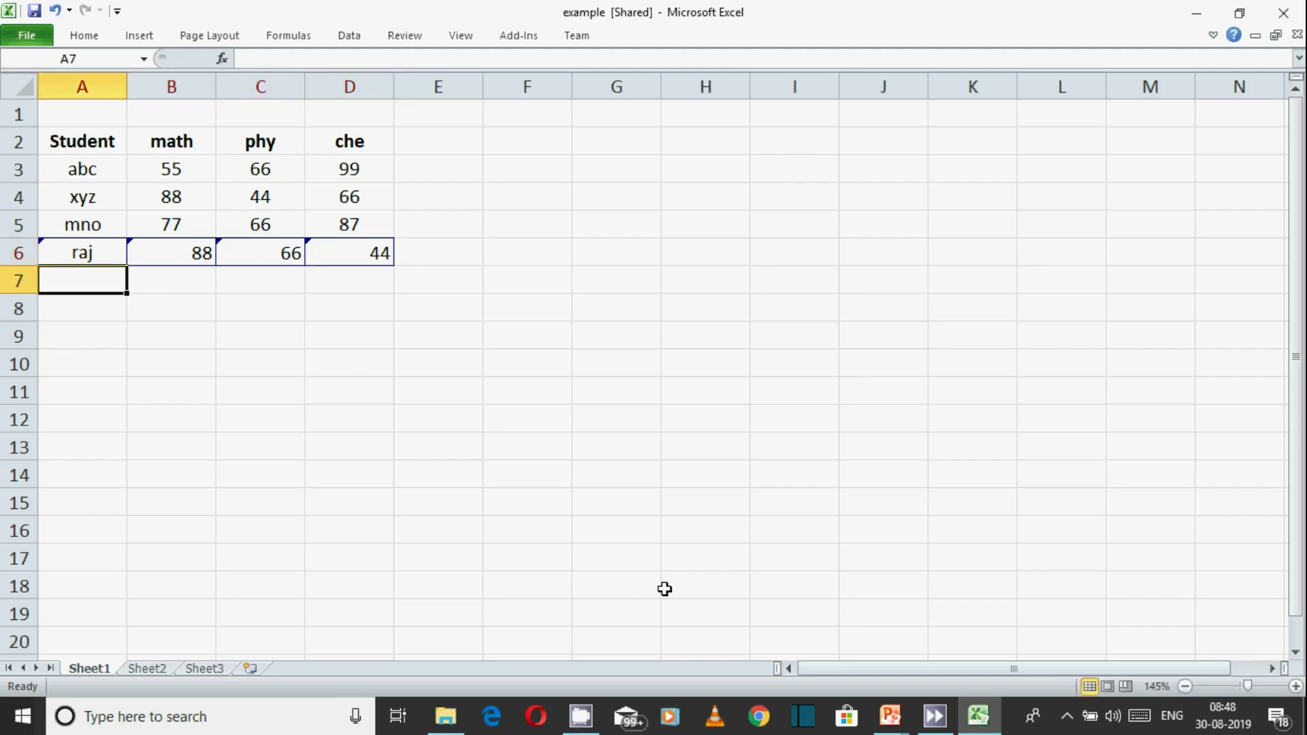
# Fill row 7 with another student's name and the marks 36 for math, 47 for phy and 85 for che
pyautogui.write('rani')
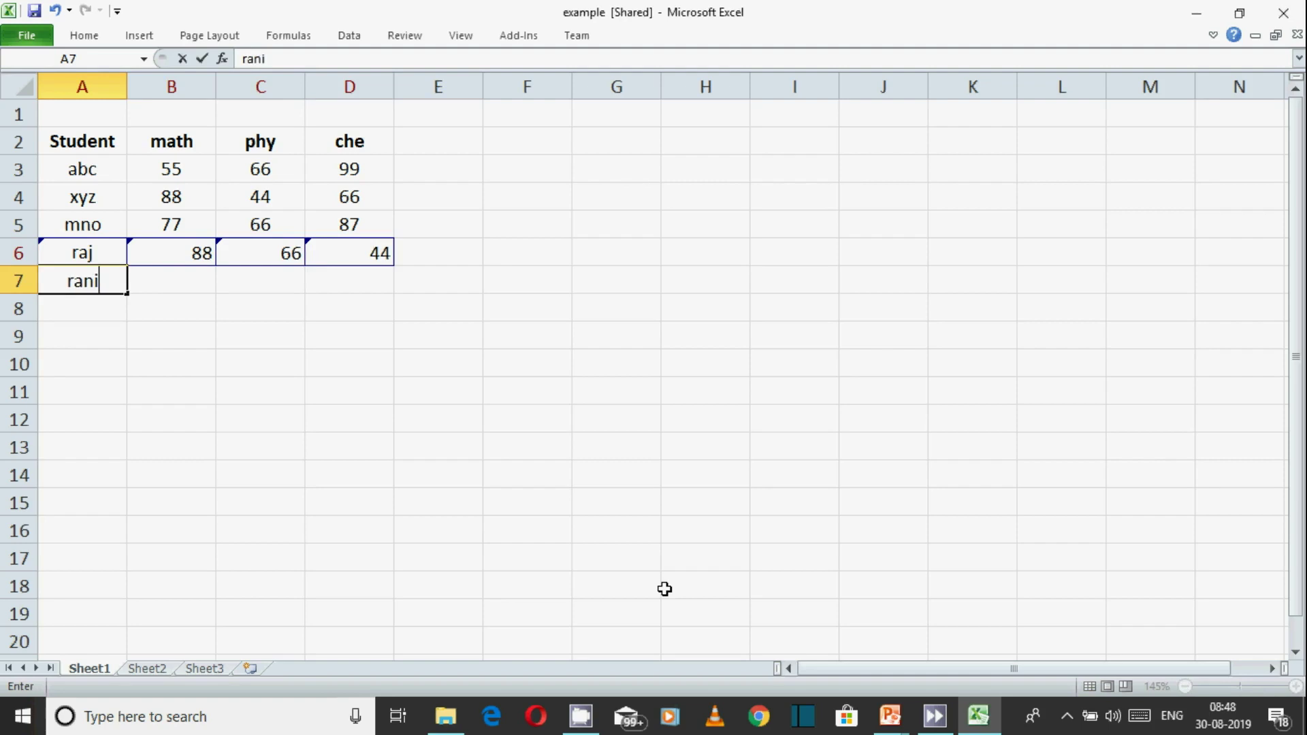
pyautogui.press('Tab')
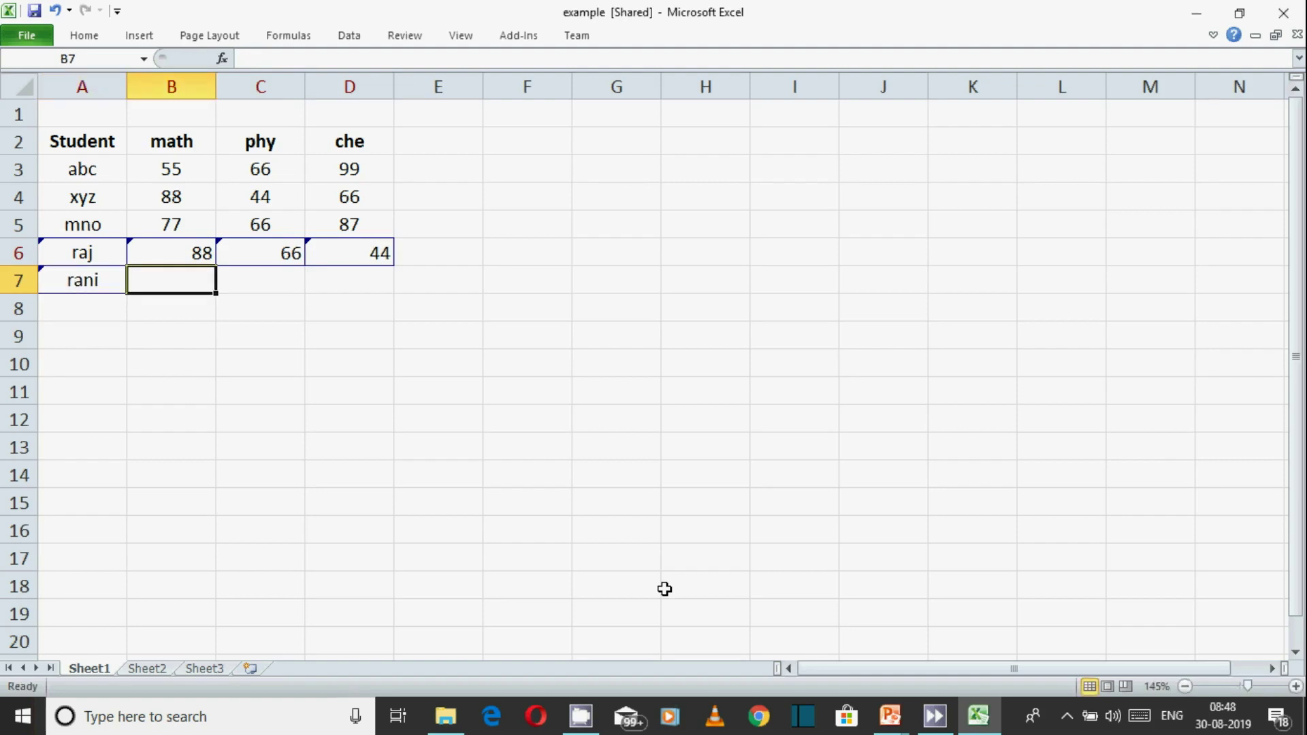
pyautogui.write('36')
pyautogui.press('Tab')
pyautogui.write('47')
pyautogui.press('Tab')
pyautogui.write('1')
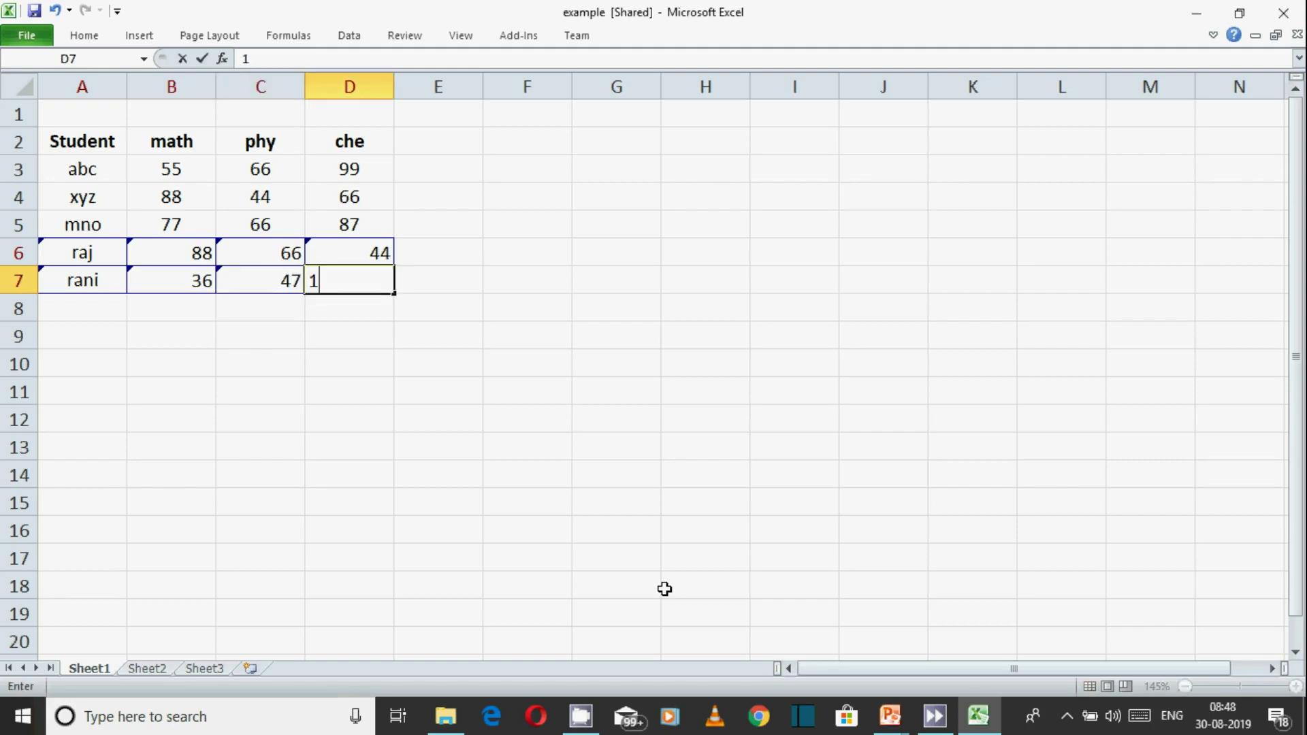
pyautogui.write('85')
pyautogui.press('Return')
pyautogui.press('Up')
pyautogui.press('Up')
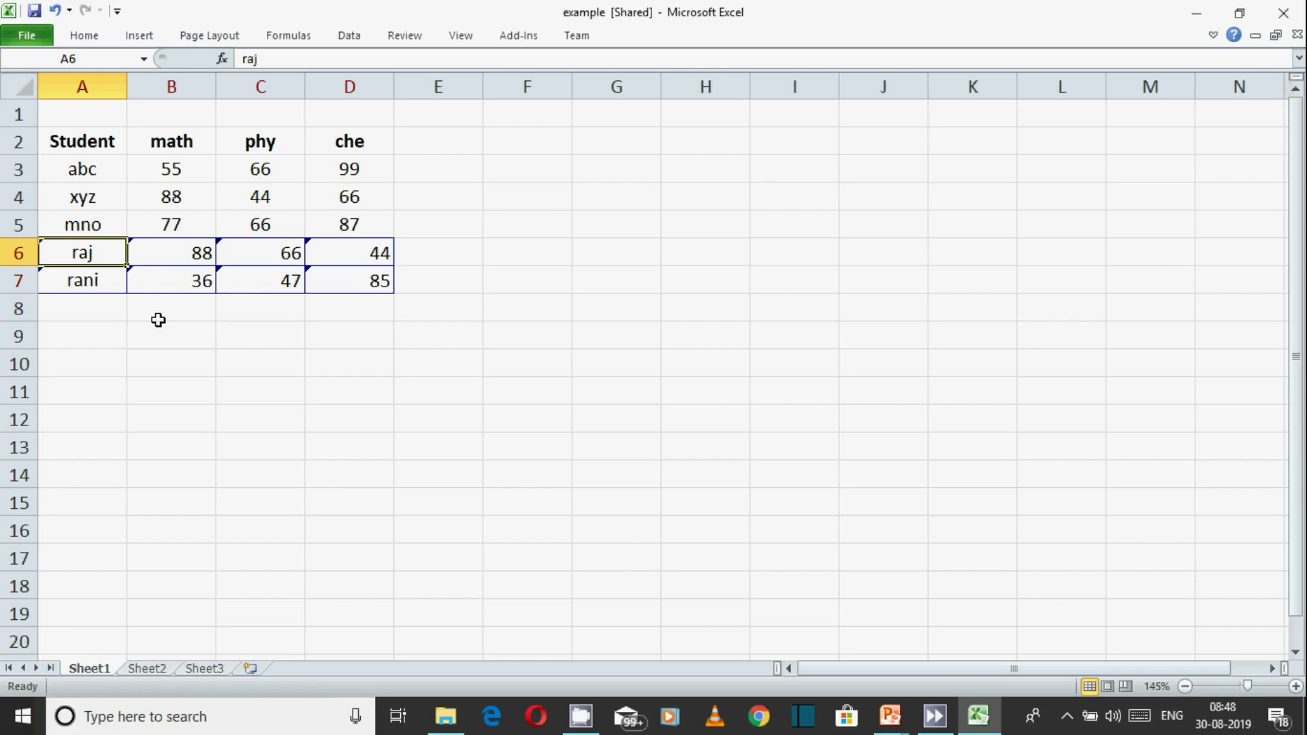
# List the tracked changes by everyone on a new sheet through the Highlight Changes settings
pyautogui.click(91, 226)
pyautogui.click(88, 248)
pyautogui.click(407, 35)
pyautogui.click(780, 104)
pyautogui.click(776, 125)
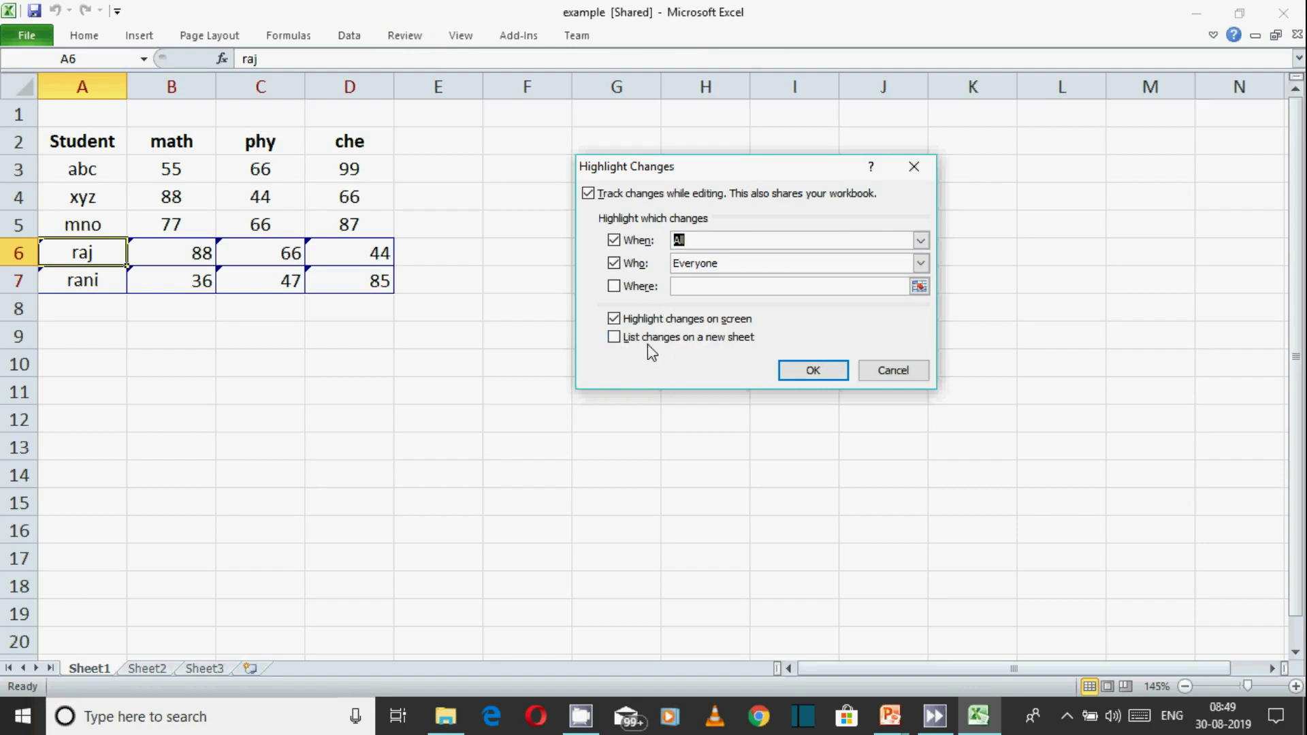
pyautogui.click(612, 337)
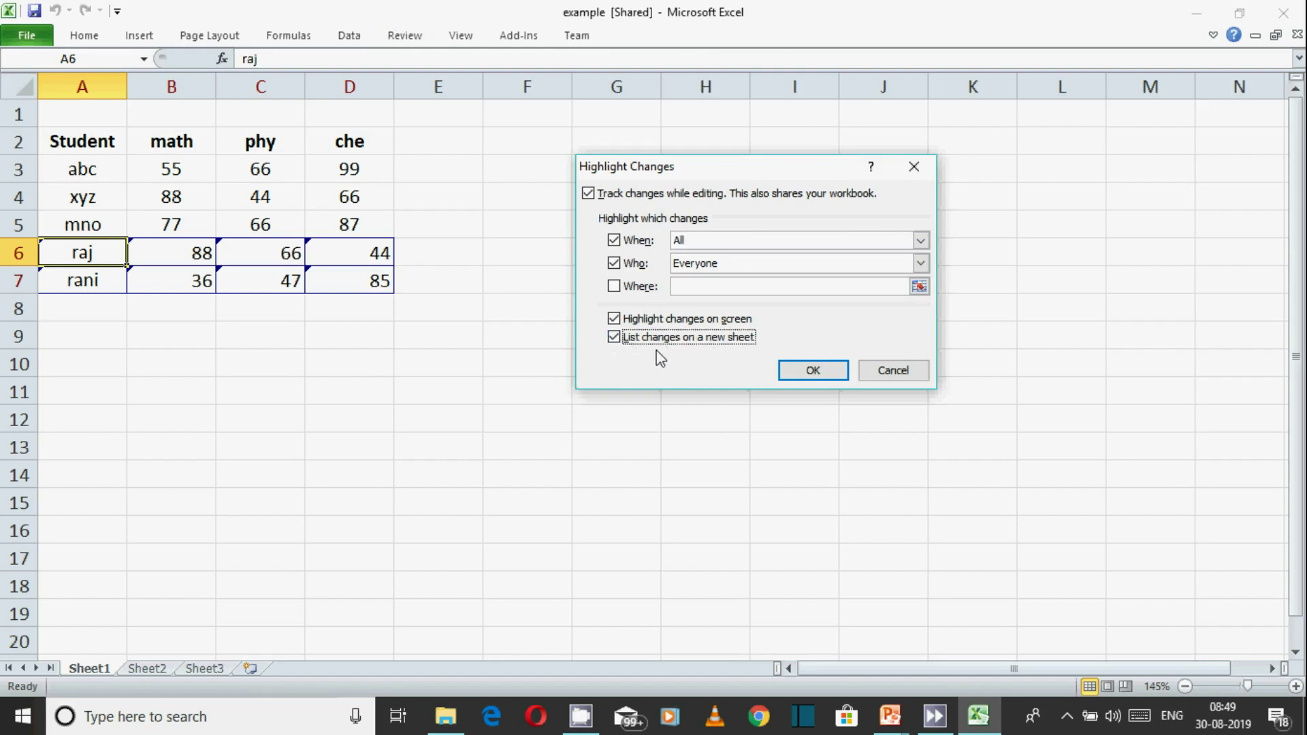
pyautogui.click(810, 371)
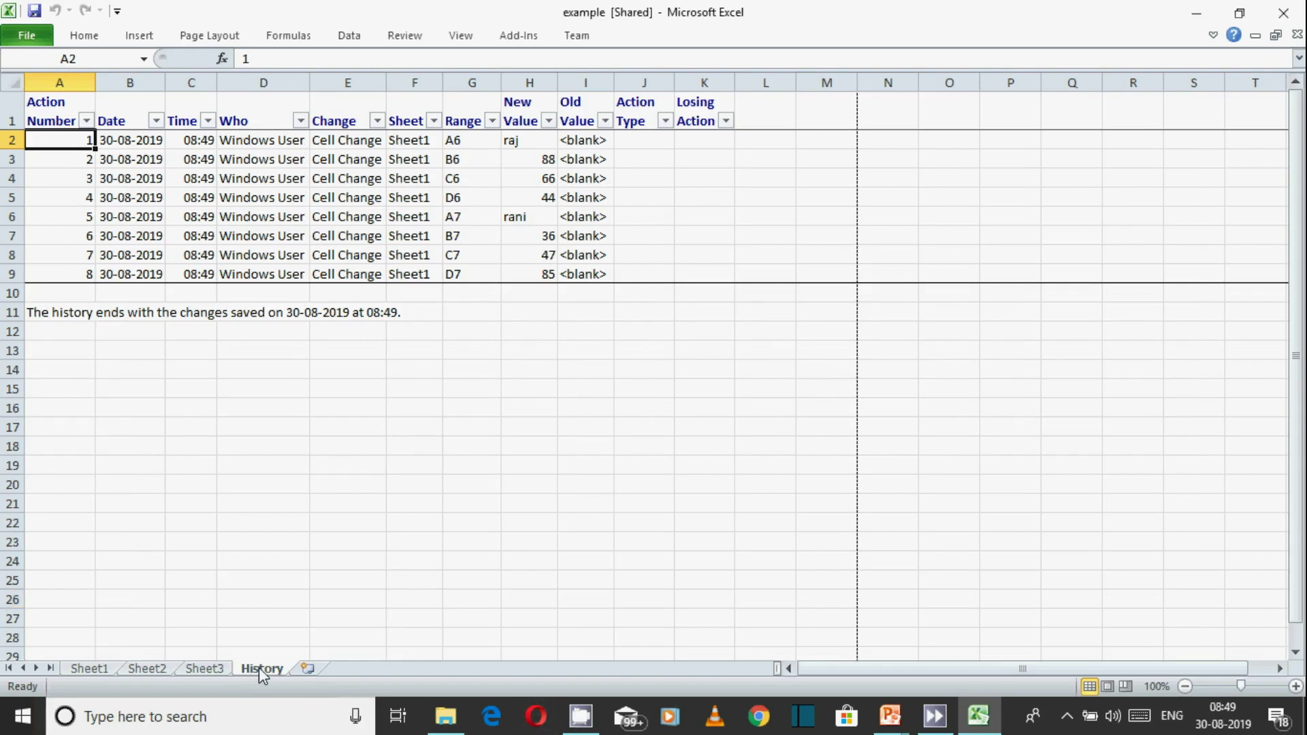
# Enlarge the History sheet to 130% zoom and autofit the Date column's width
pyautogui.scroll(3, 579, 509)
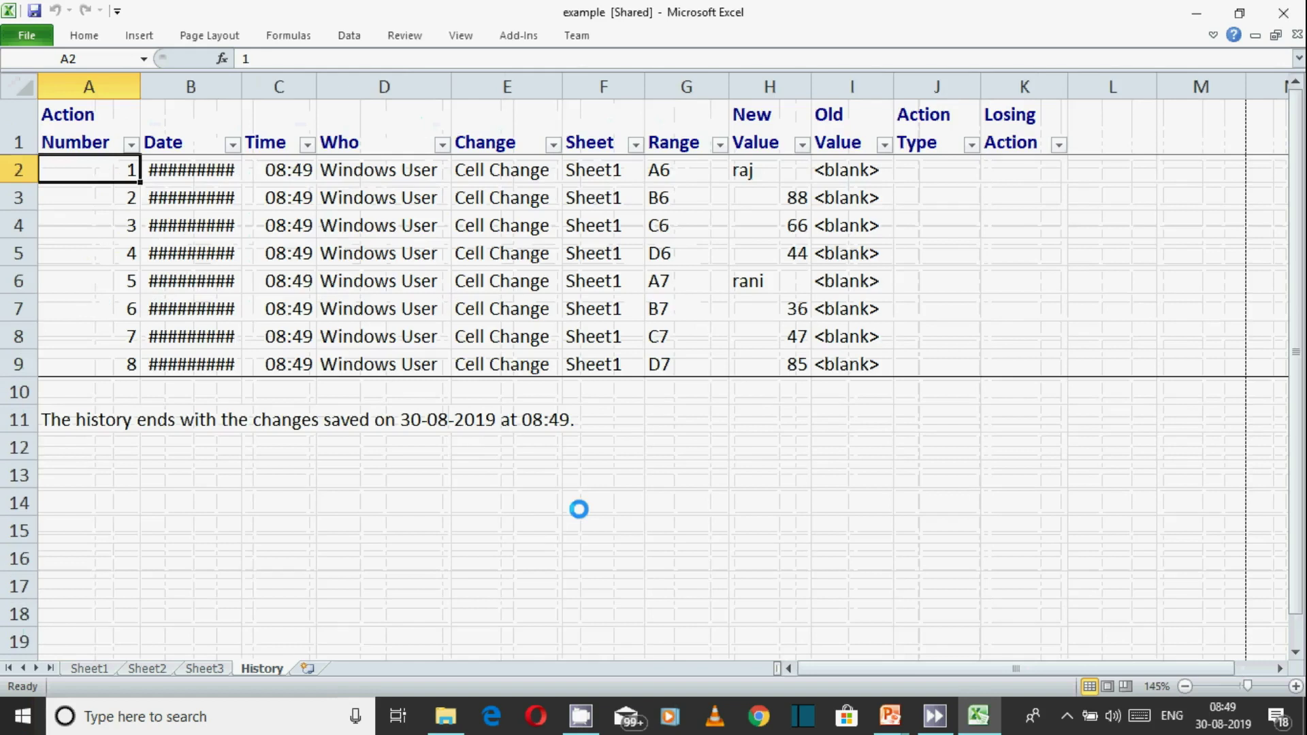
pyautogui.scroll(-1, 580, 510)
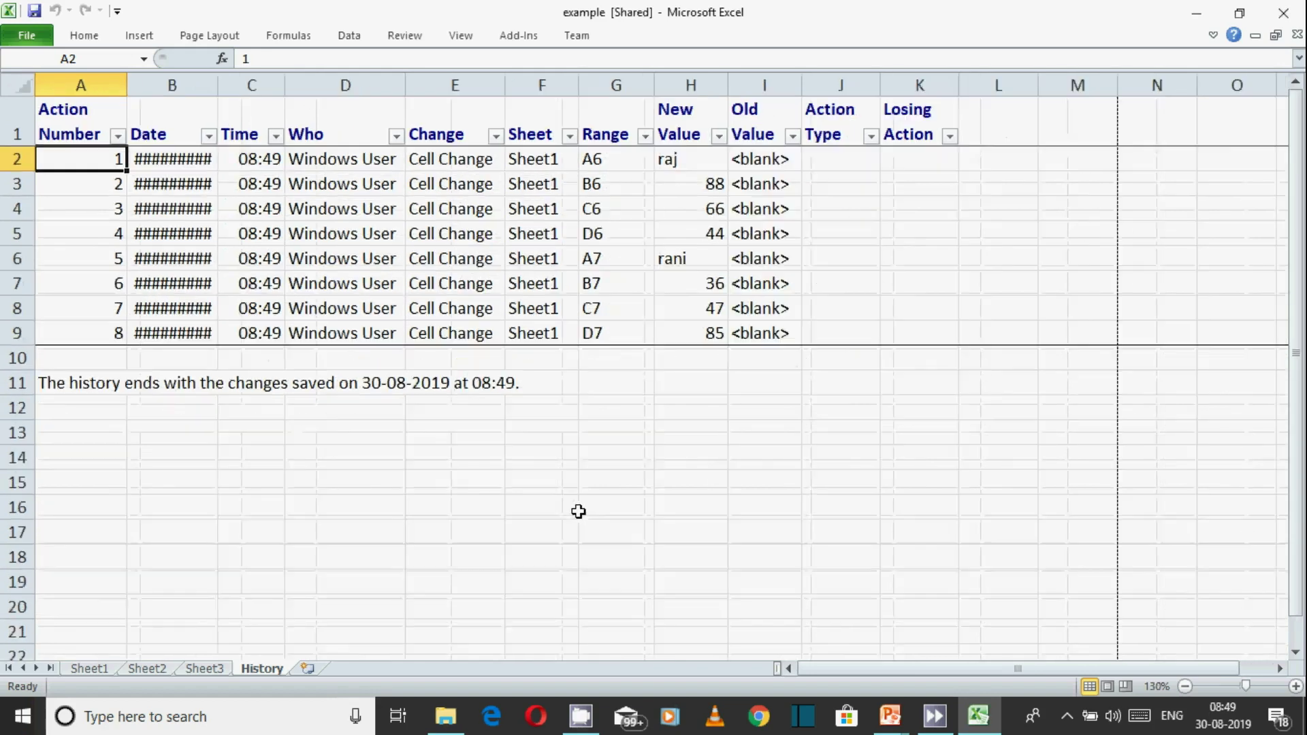
pyautogui.click(189, 159)
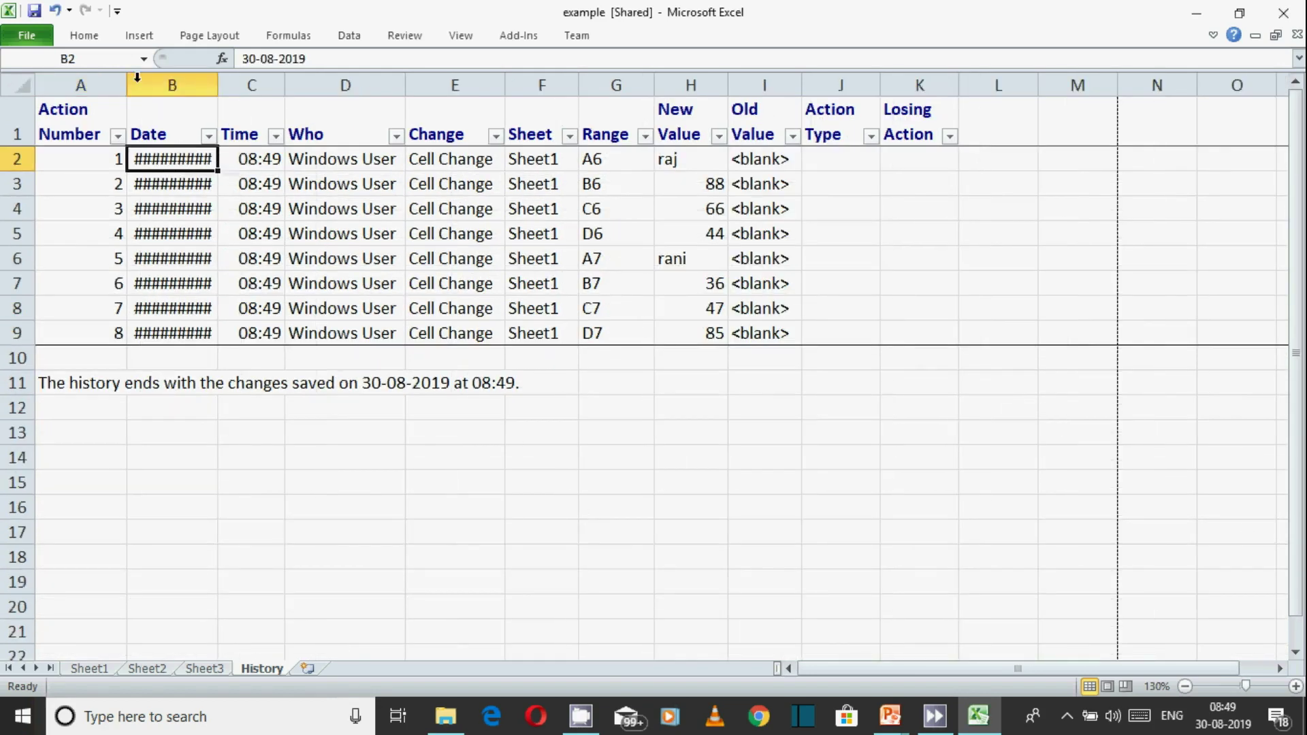
pyautogui.click(84, 35)
pyautogui.click(1004, 94)
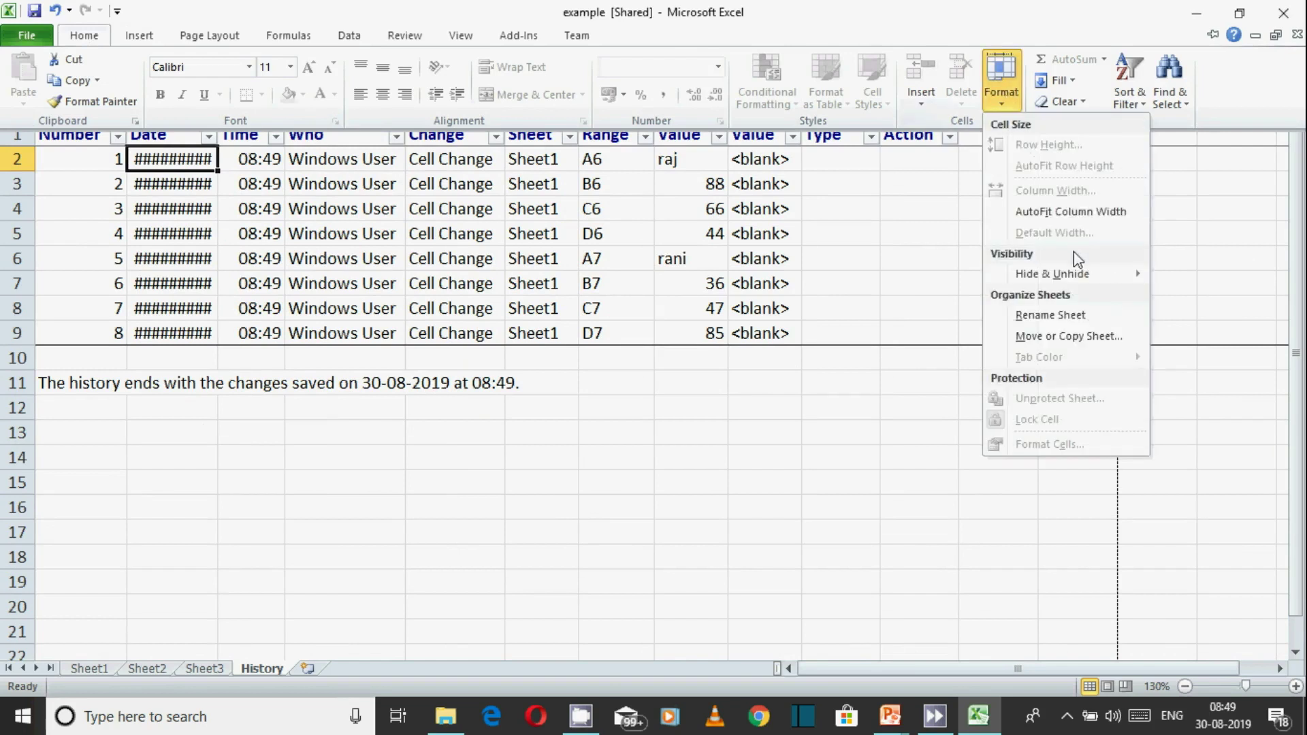
pyautogui.click(1098, 217)
pyautogui.click(275, 467)
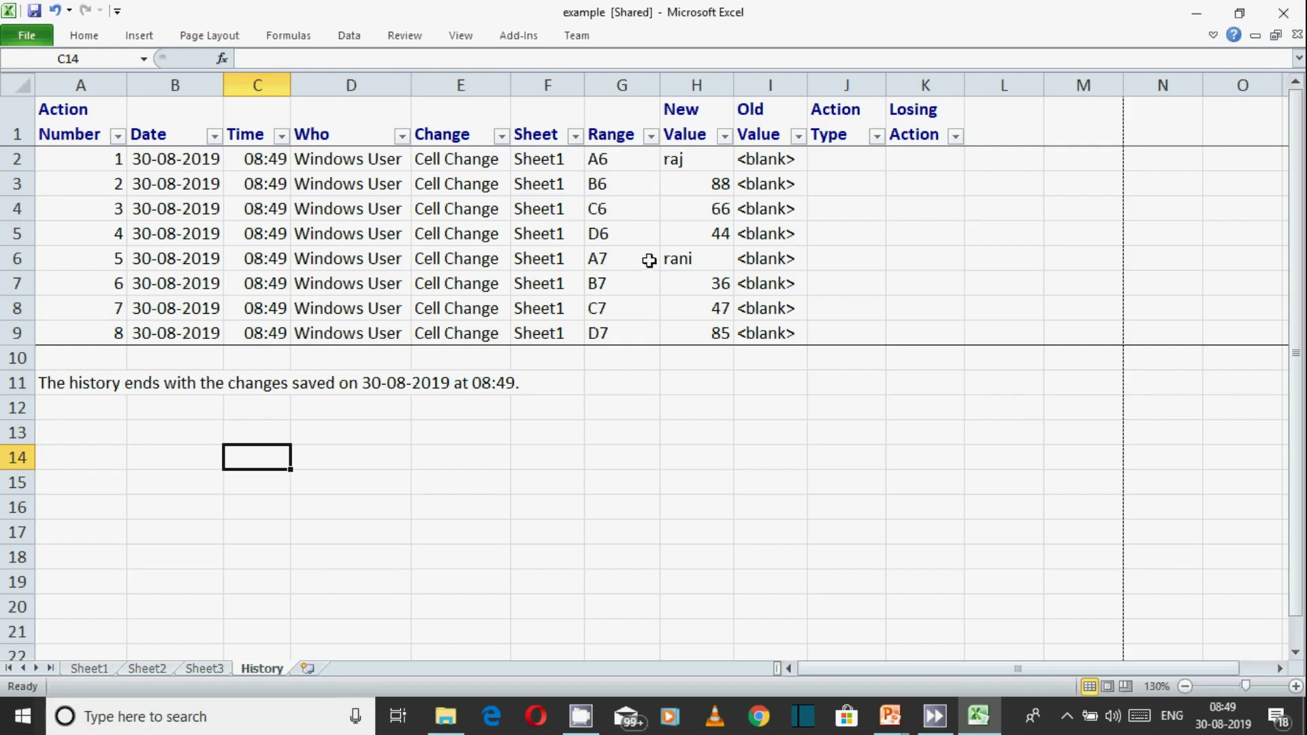
pyautogui.click(676, 159)
pyautogui.click(682, 262)
pyautogui.click(722, 185)
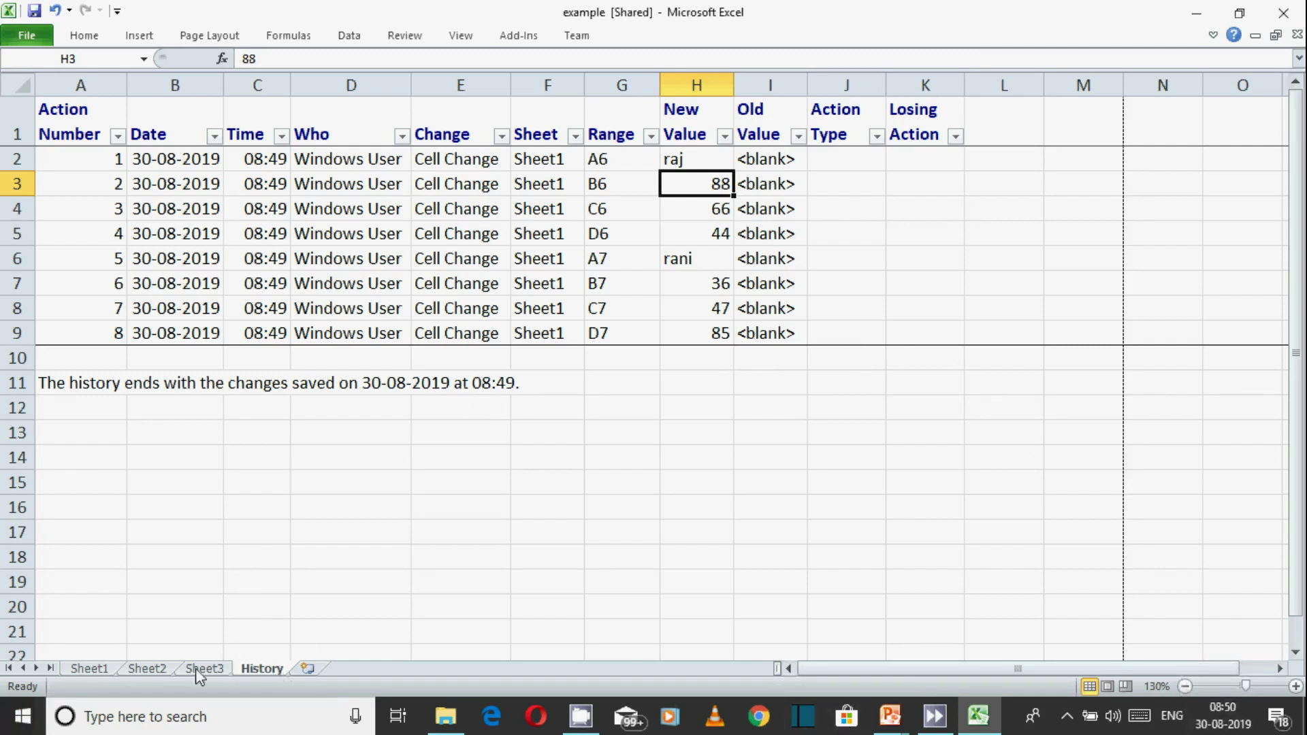
# Return to Sheet1 with the student marks table
pyautogui.click(89, 668)
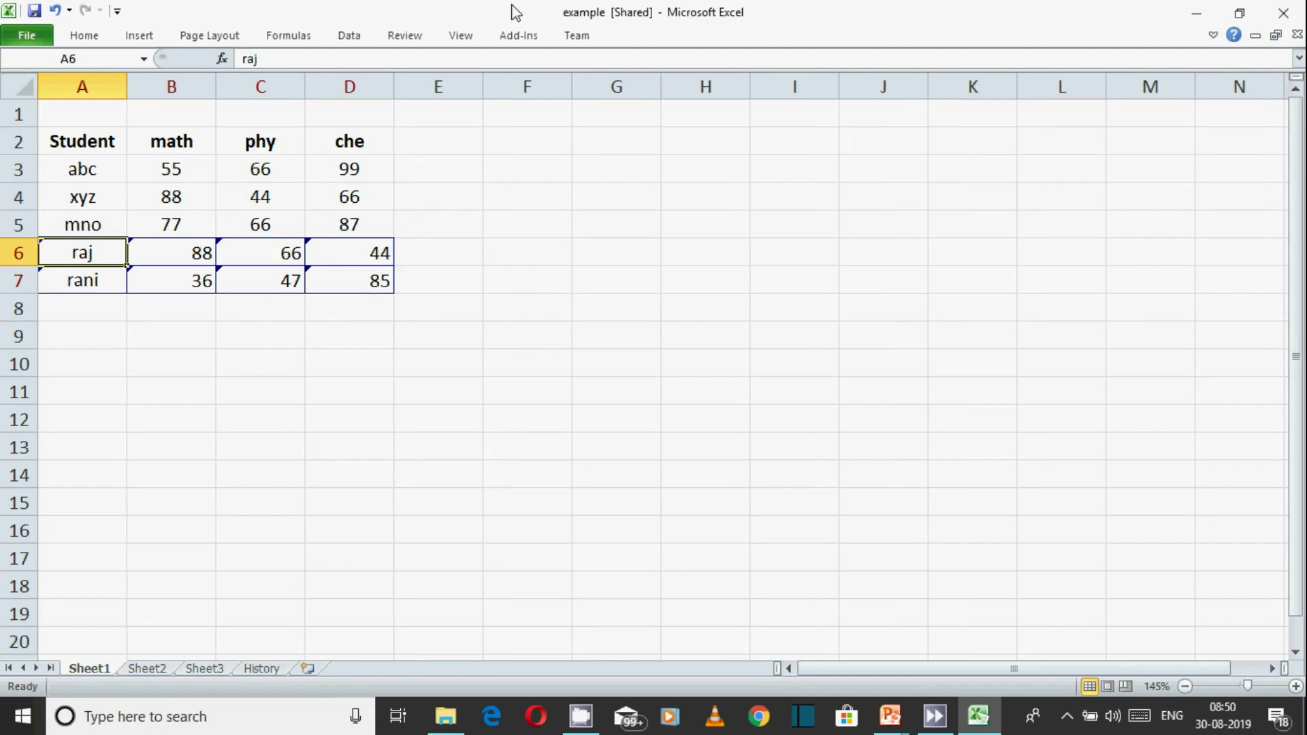
pyautogui.click(408, 36)
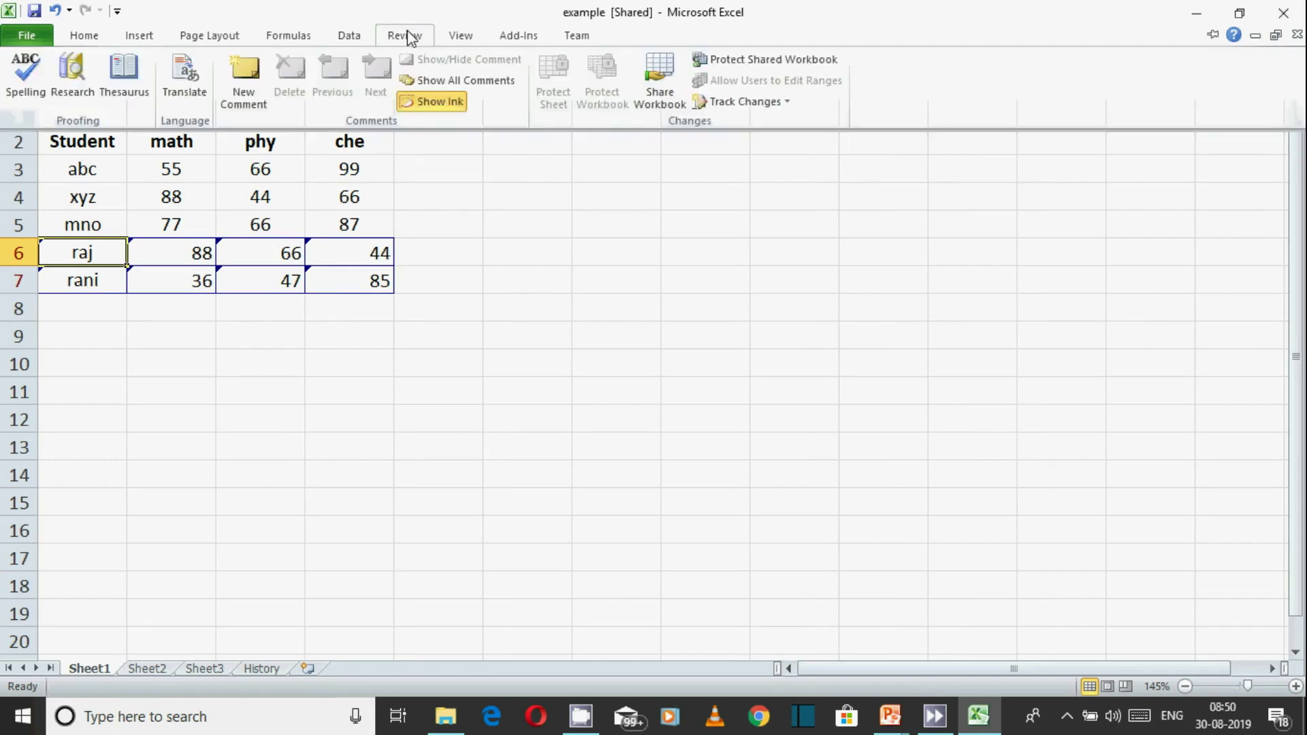
pyautogui.click(766, 102)
pyautogui.click(787, 146)
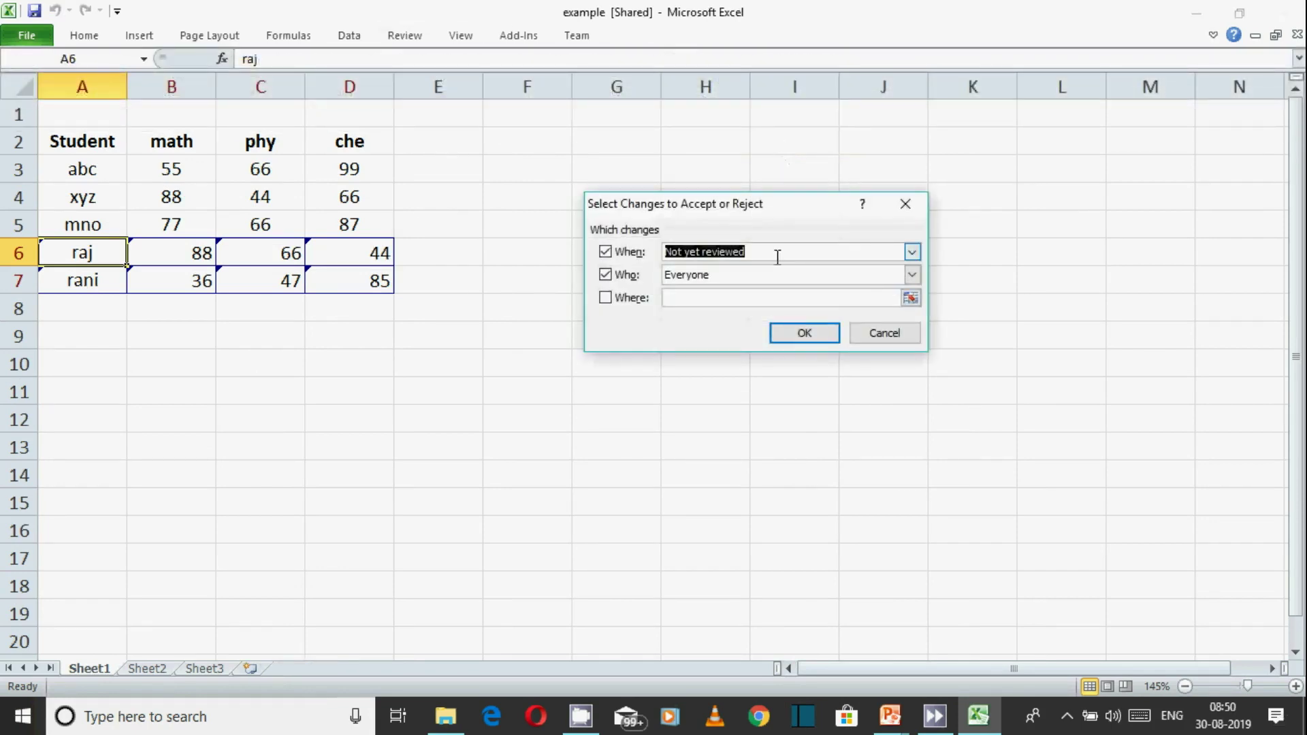
pyautogui.click(885, 333)
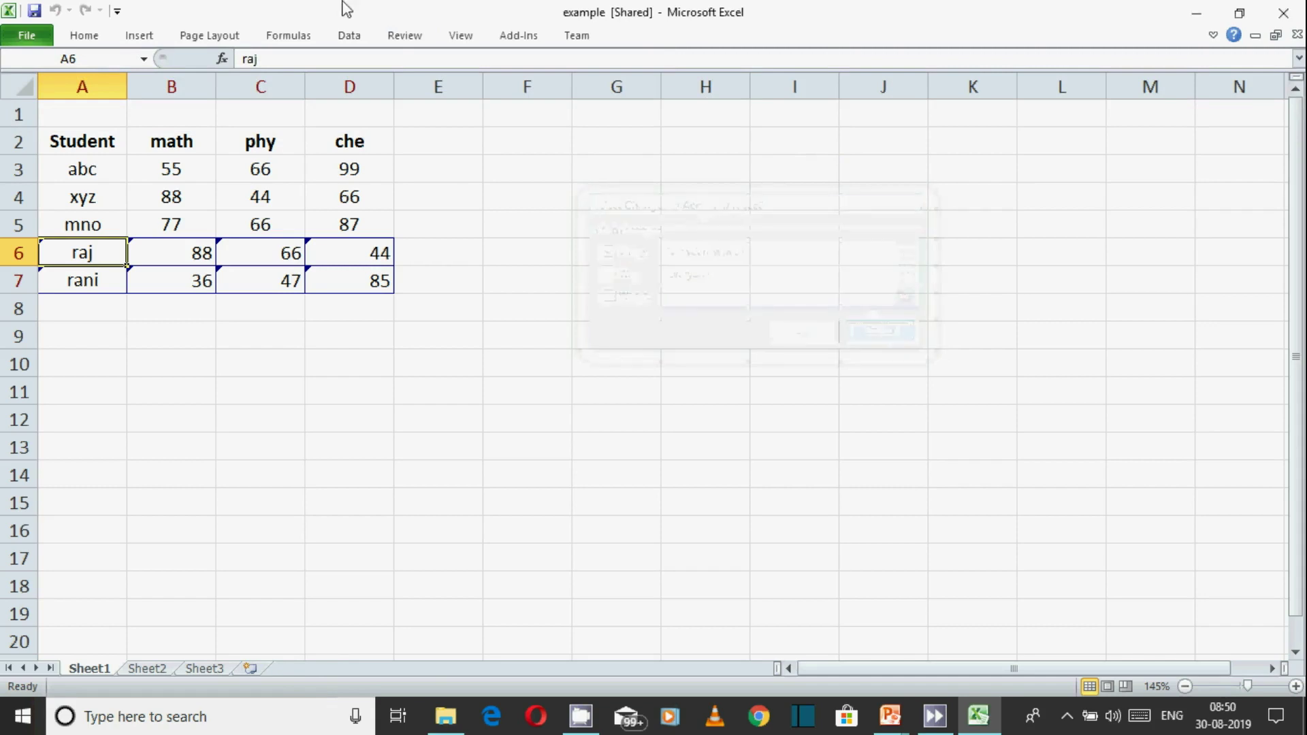
# Start accepting or rejecting tracked changes, limited to those not yet reviewed and made by everyone
pyautogui.click(399, 35)
pyautogui.click(773, 102)
pyautogui.click(781, 147)
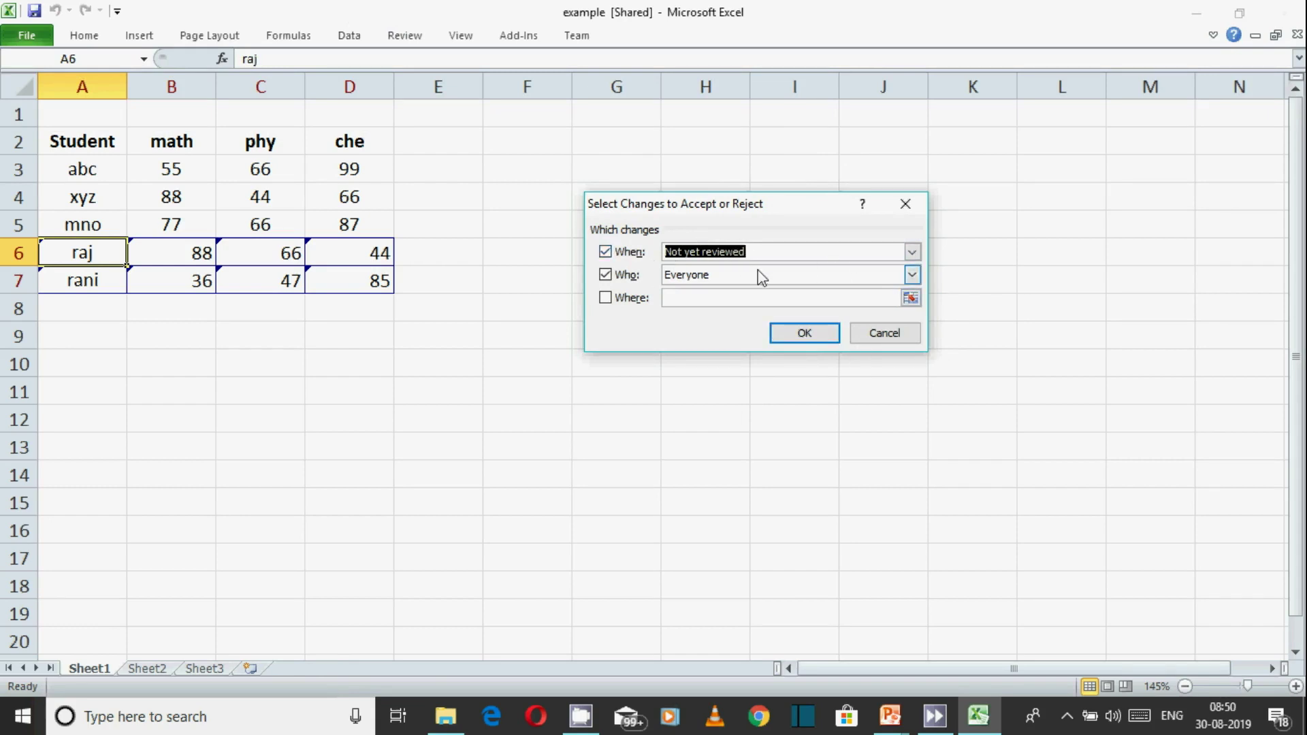
pyautogui.click(909, 274)
pyautogui.click(888, 286)
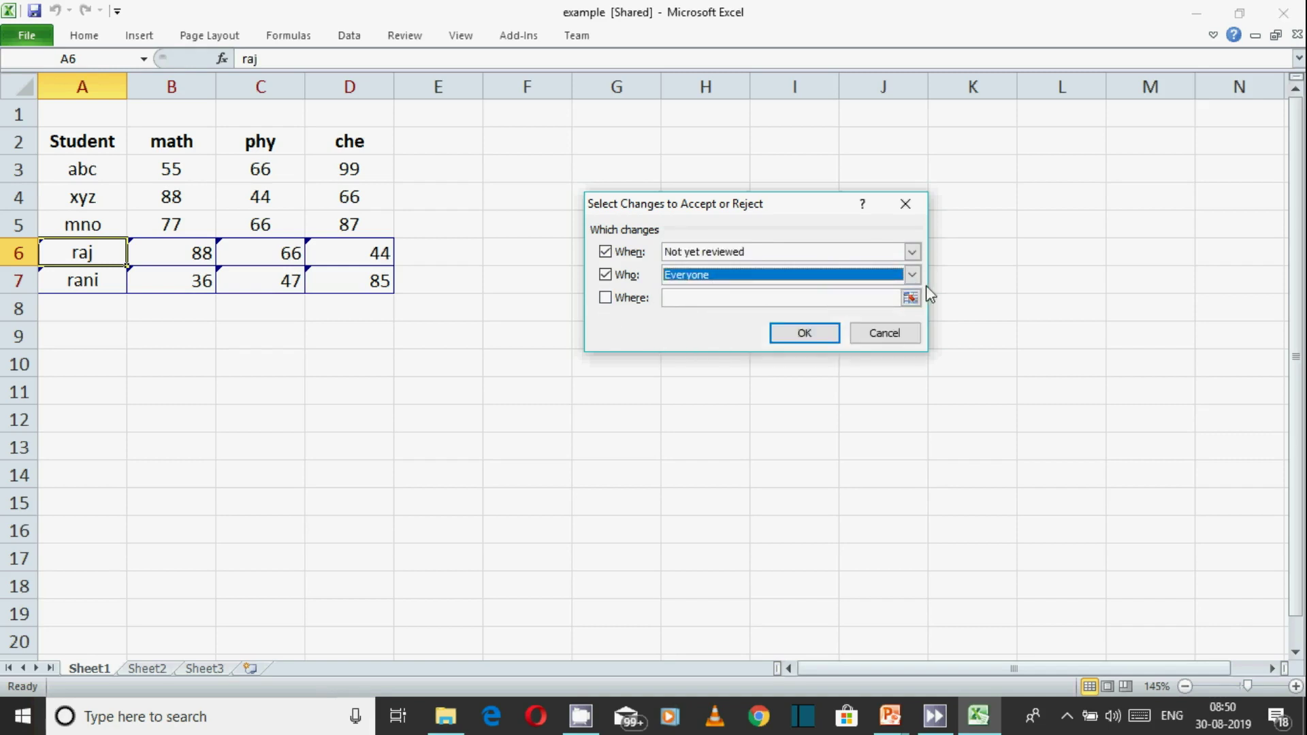
pyautogui.click(804, 333)
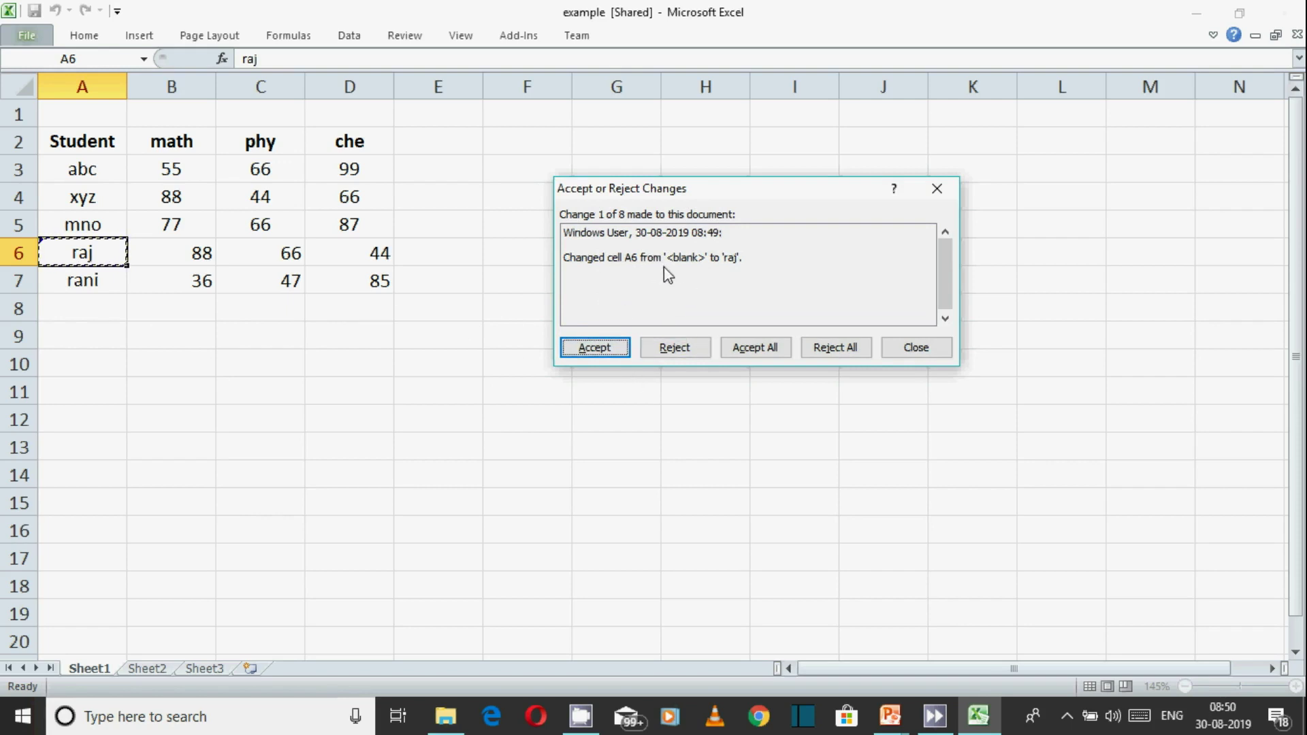
# Review row 6's tracked changes, accepting those in A6 and C6 and rejecting those in B6 and D6
pyautogui.click(594, 348)
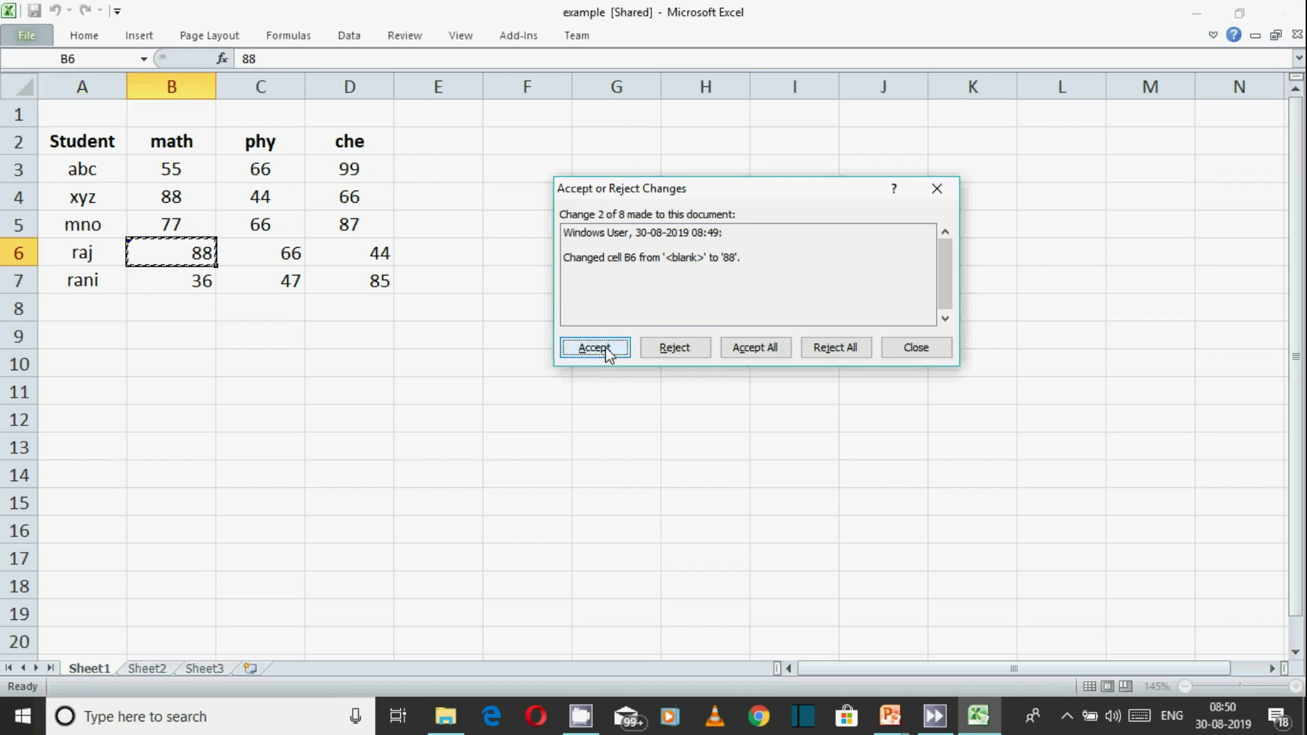
pyautogui.click(672, 349)
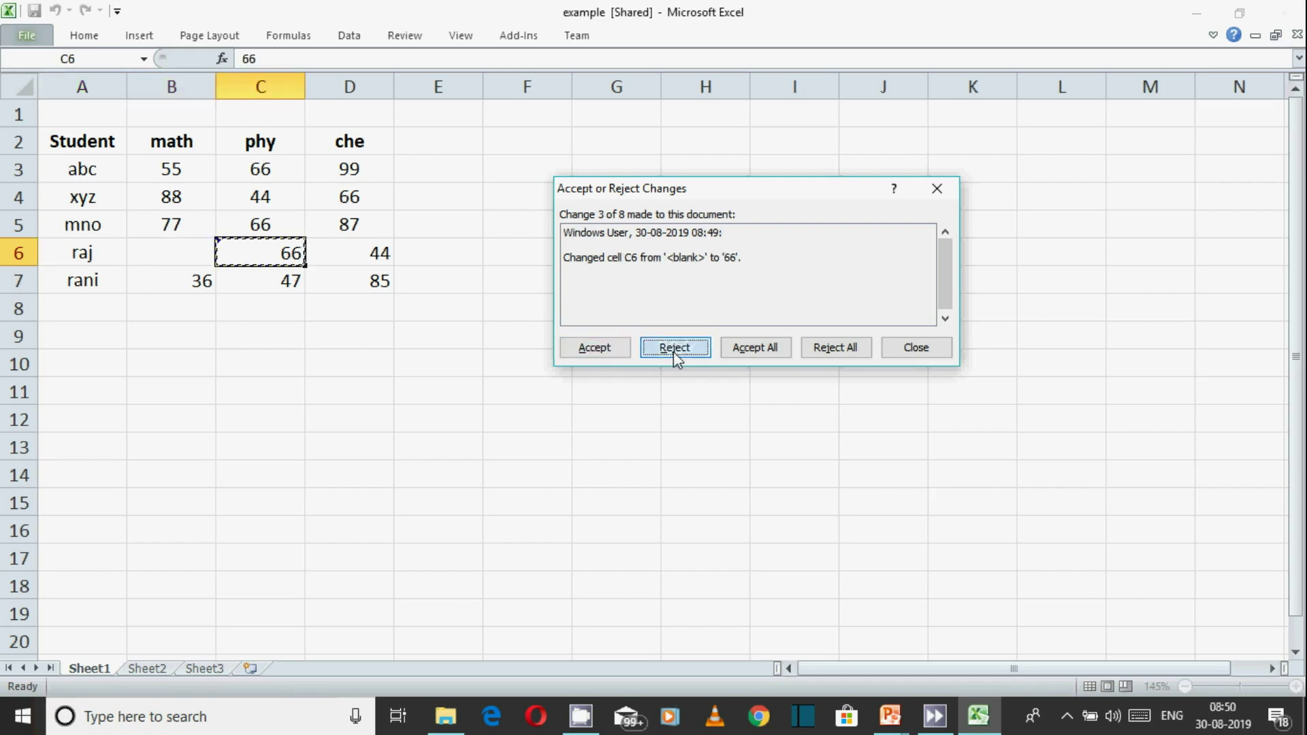
pyautogui.click(589, 348)
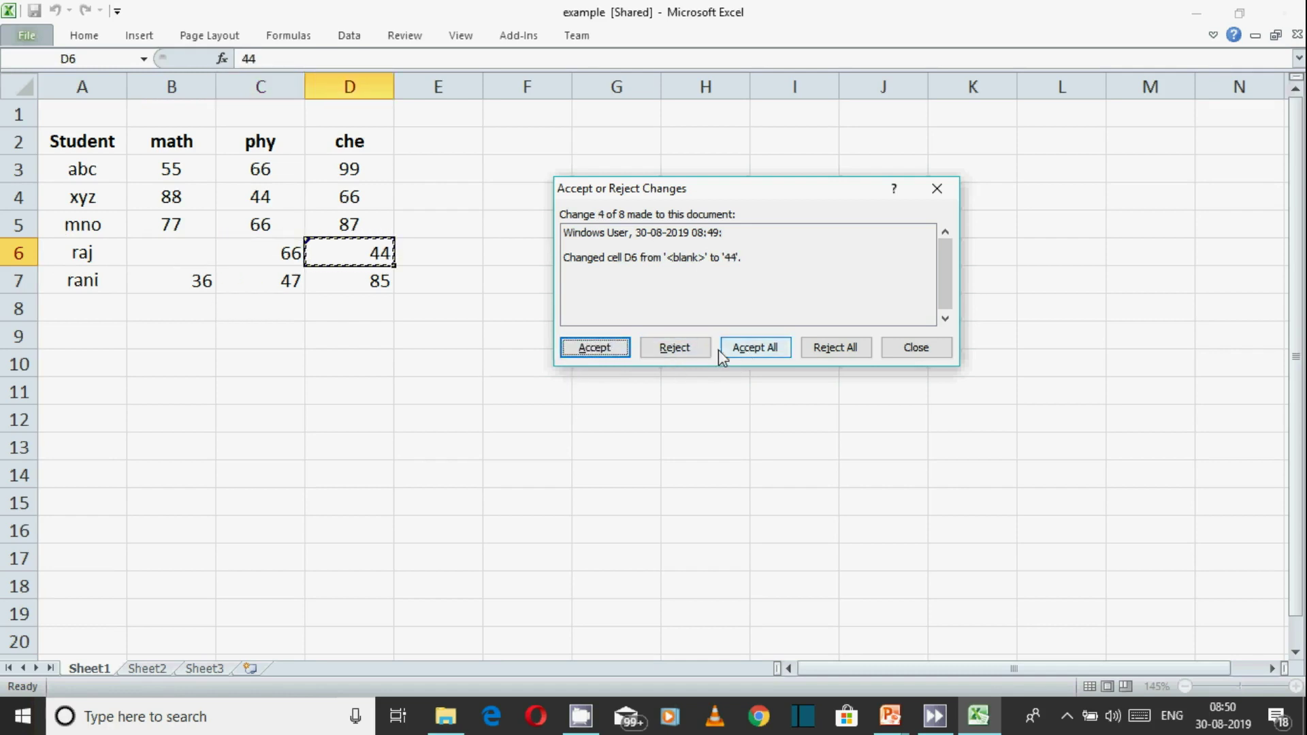
pyautogui.click(683, 349)
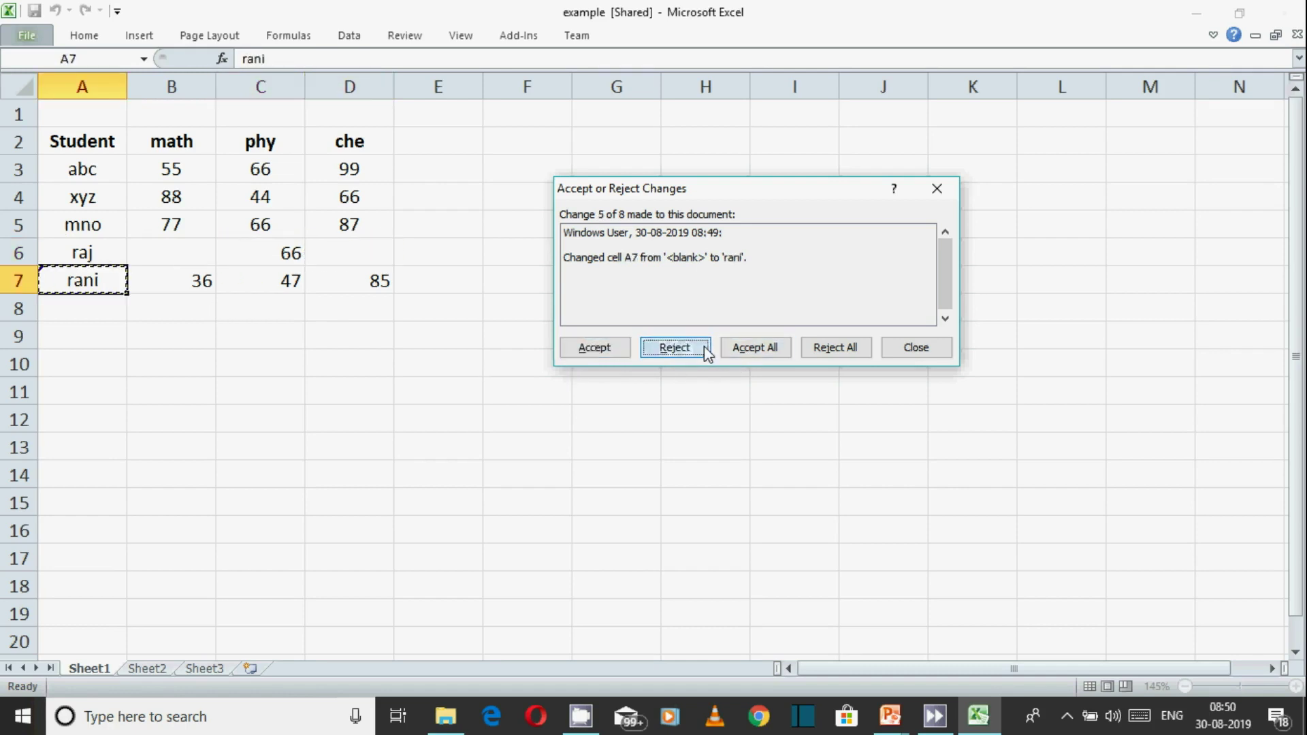
# Review row 7's tracked changes, accepting those in A7, B7 and D7 and rejecting the one in C7
pyautogui.click(599, 353)
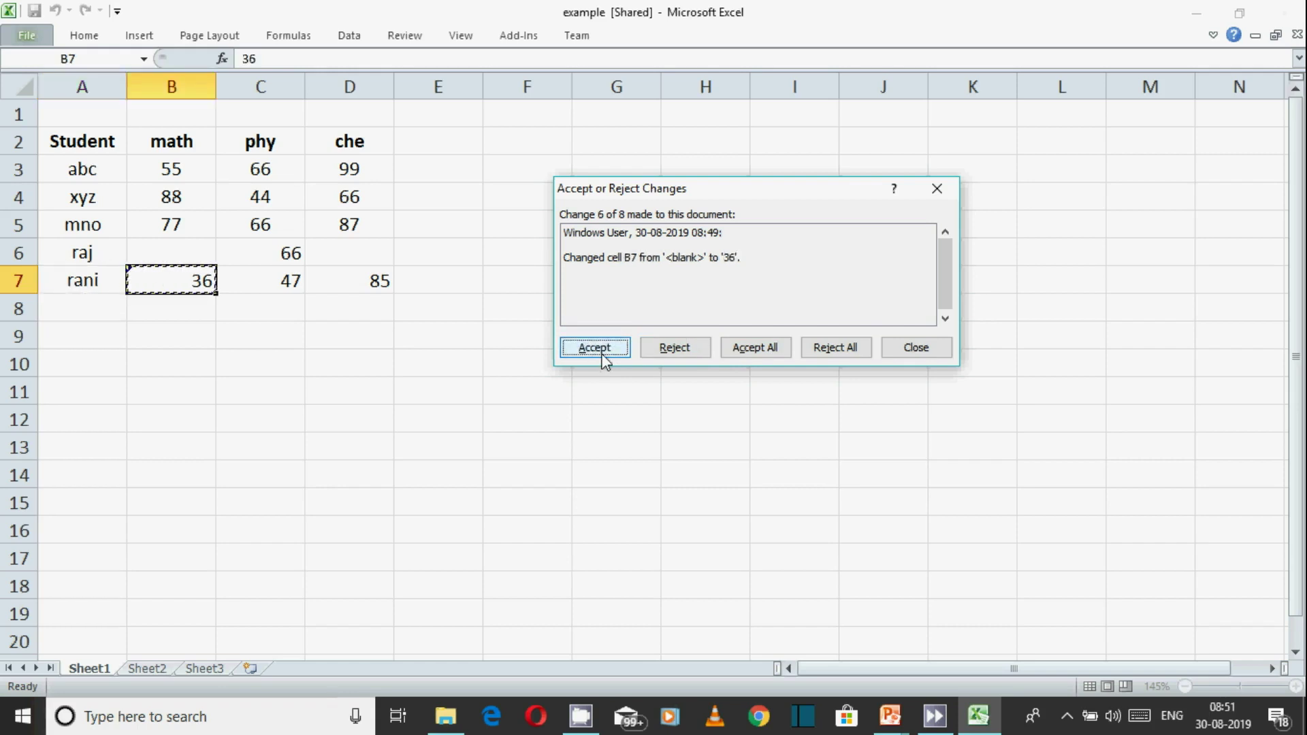
pyautogui.click(602, 357)
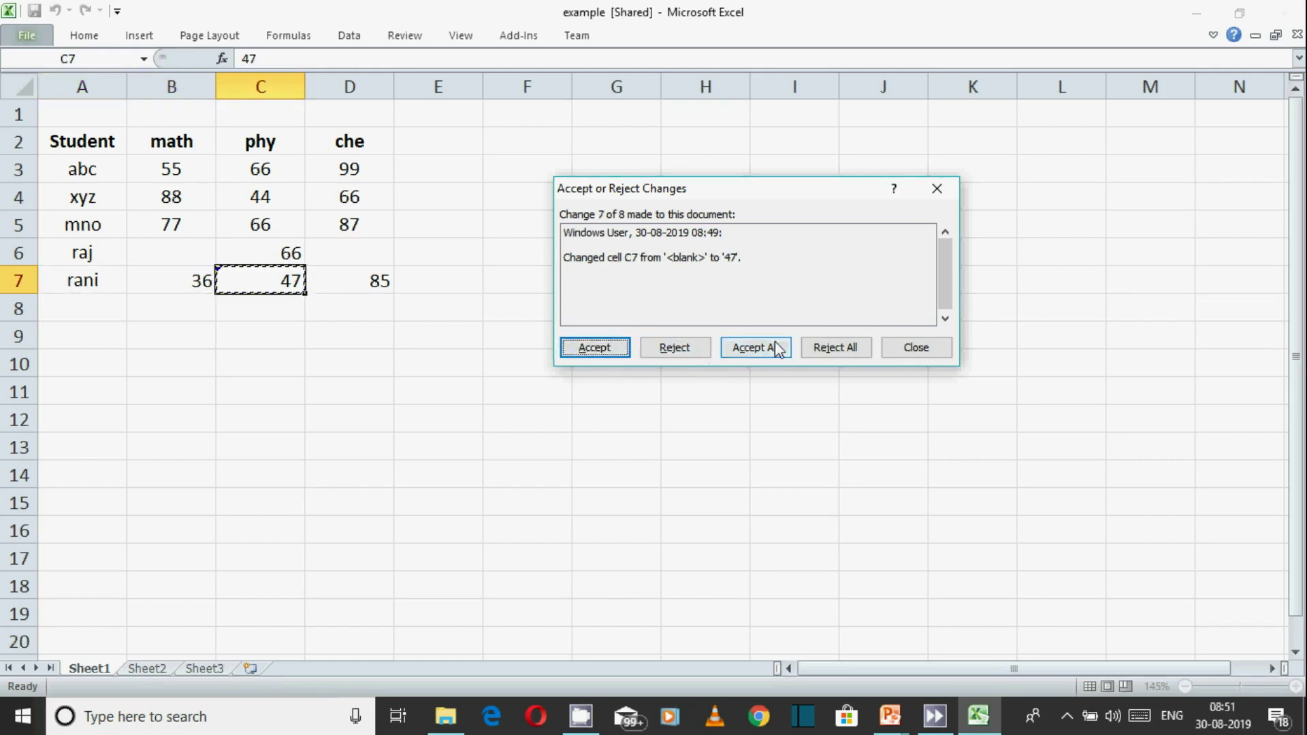
pyautogui.click(681, 349)
pyautogui.click(597, 349)
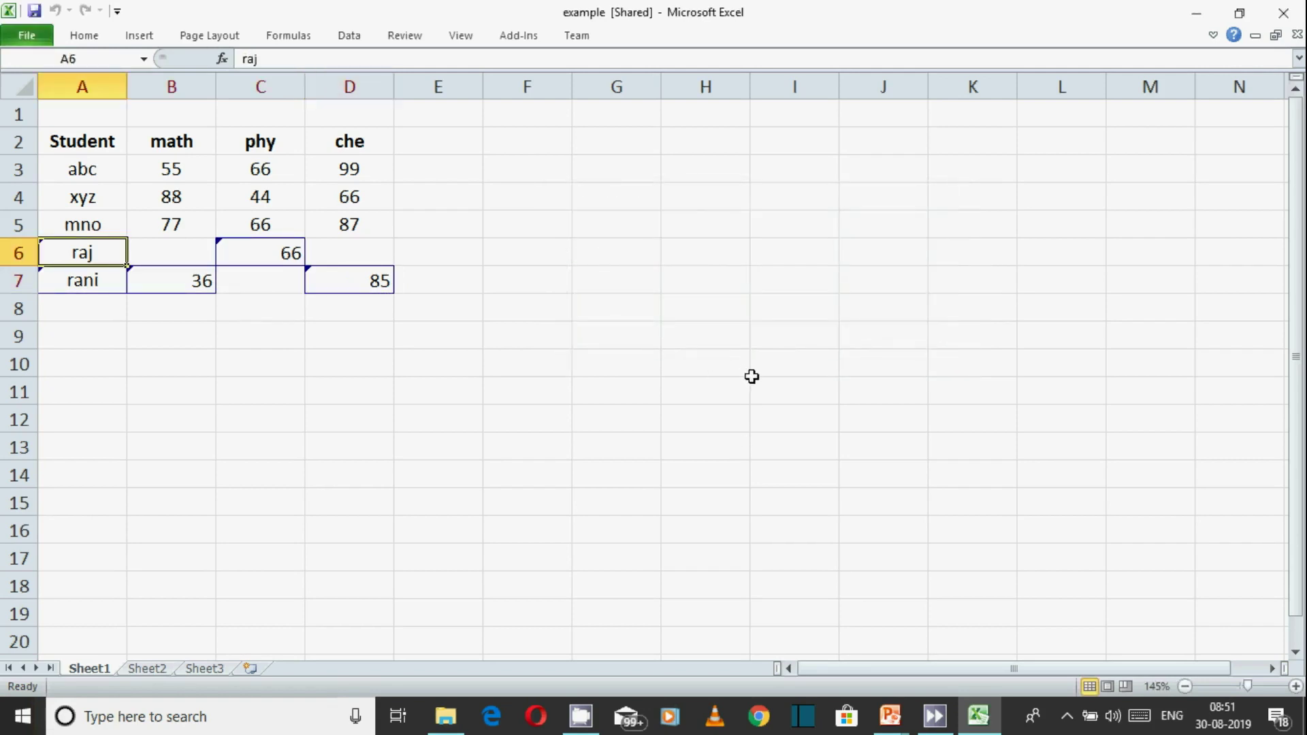
pyautogui.click(297, 373)
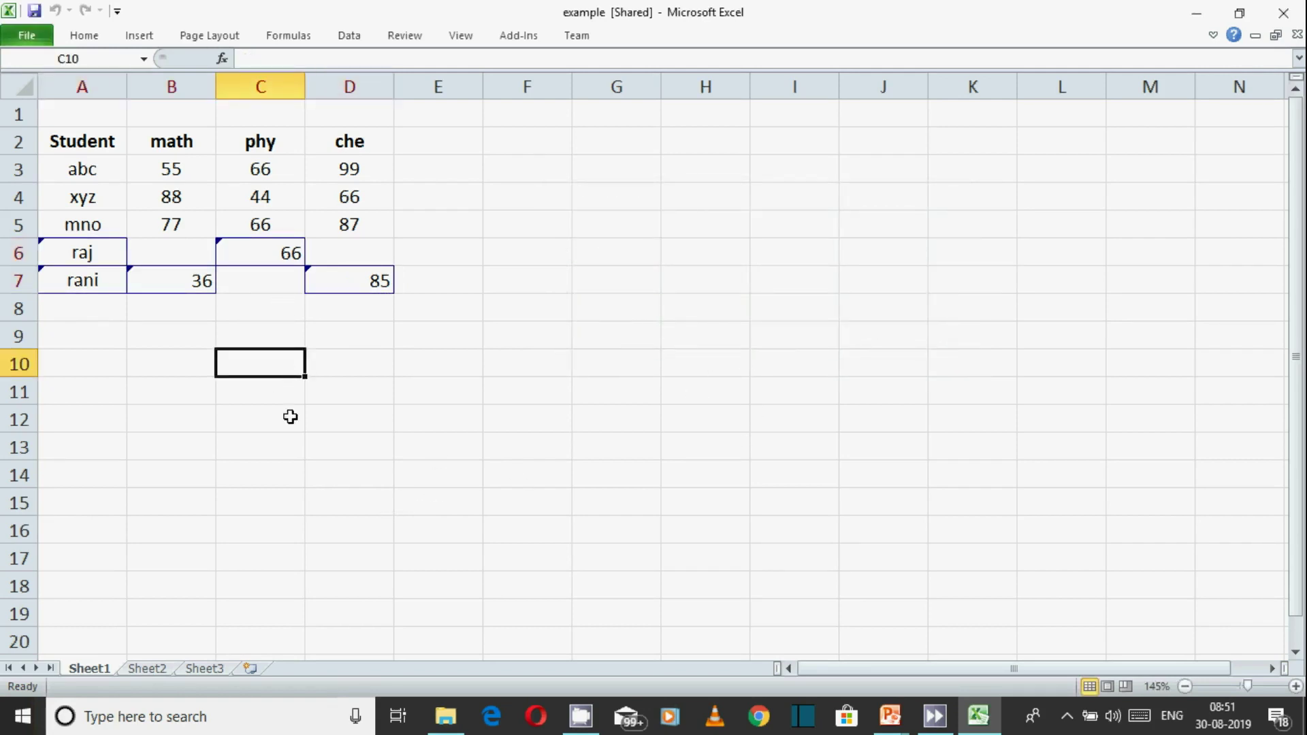
pyautogui.moveTo(70, 249); pyautogui.dragTo(349, 293)
pyautogui.click(308, 362)
pyautogui.moveTo(52, 247); pyautogui.dragTo(347, 280)
pyautogui.click(51, 415)
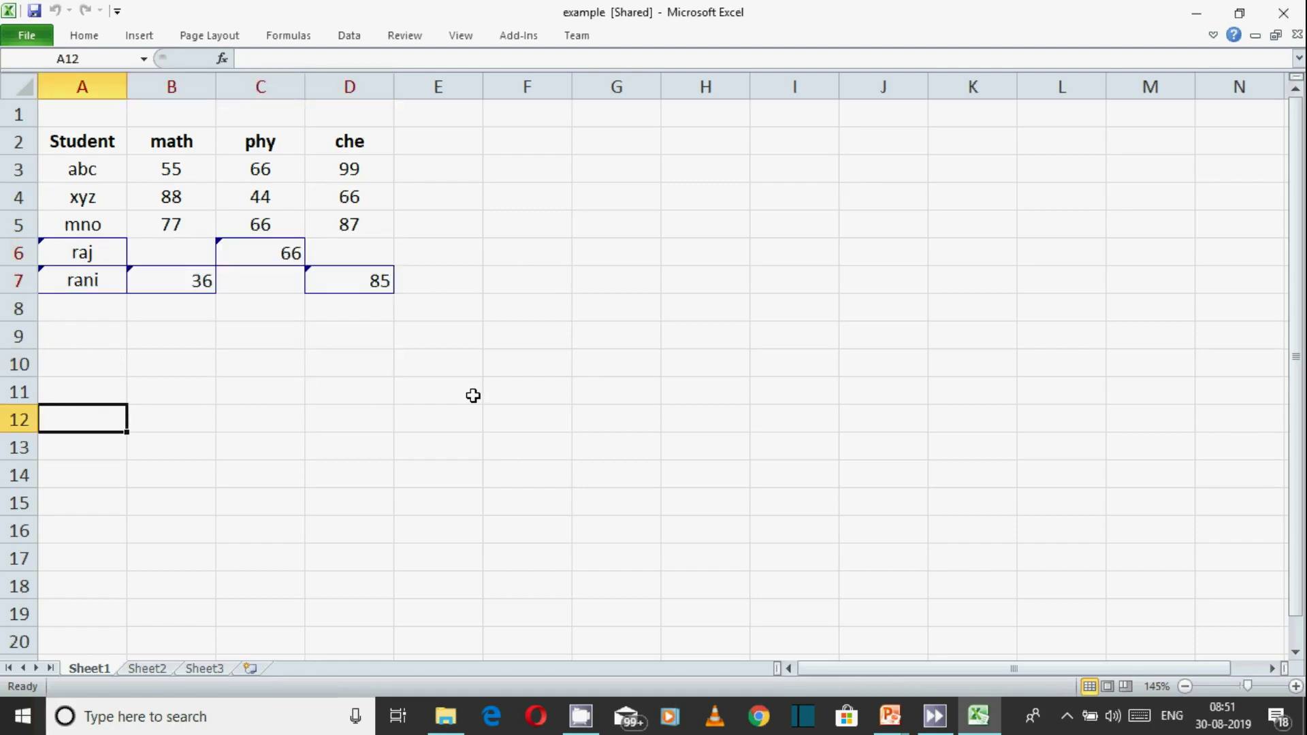
pyautogui.click(90, 313)
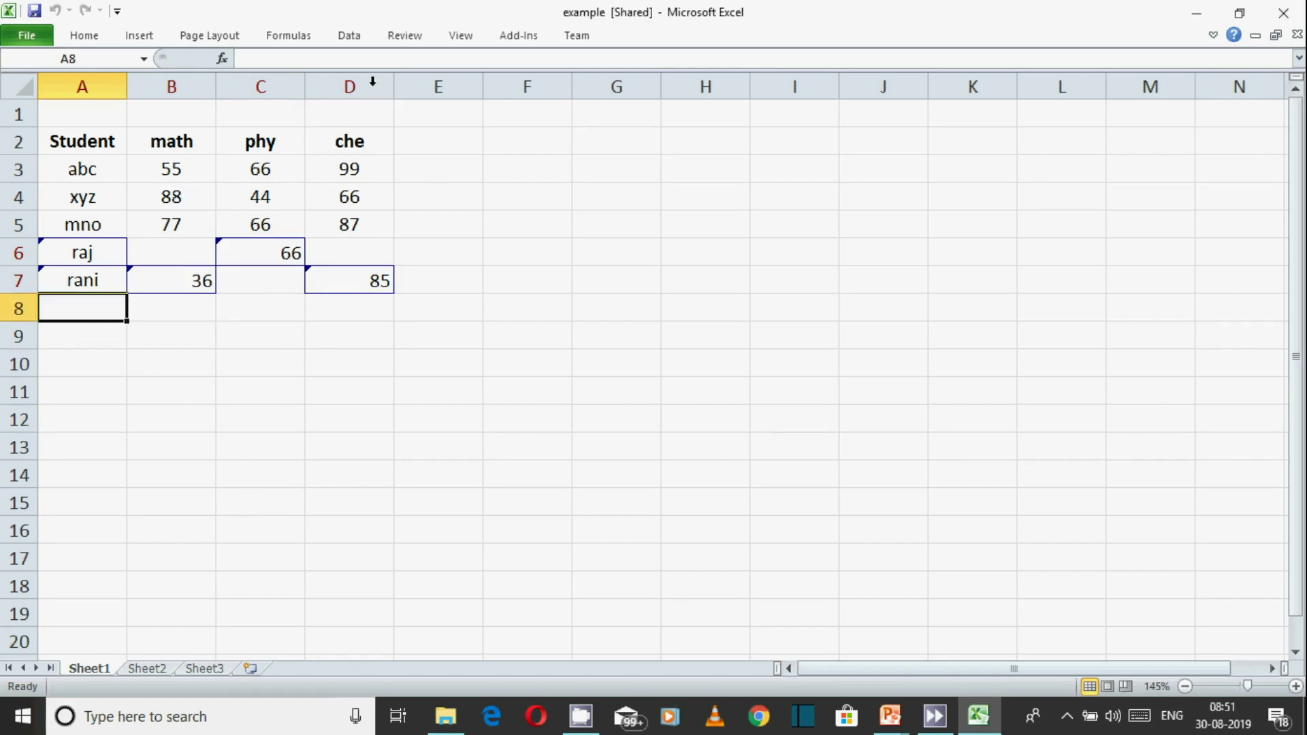
# Turn off tracking changes while editing and remove the workbook from shared use
pyautogui.click(416, 34)
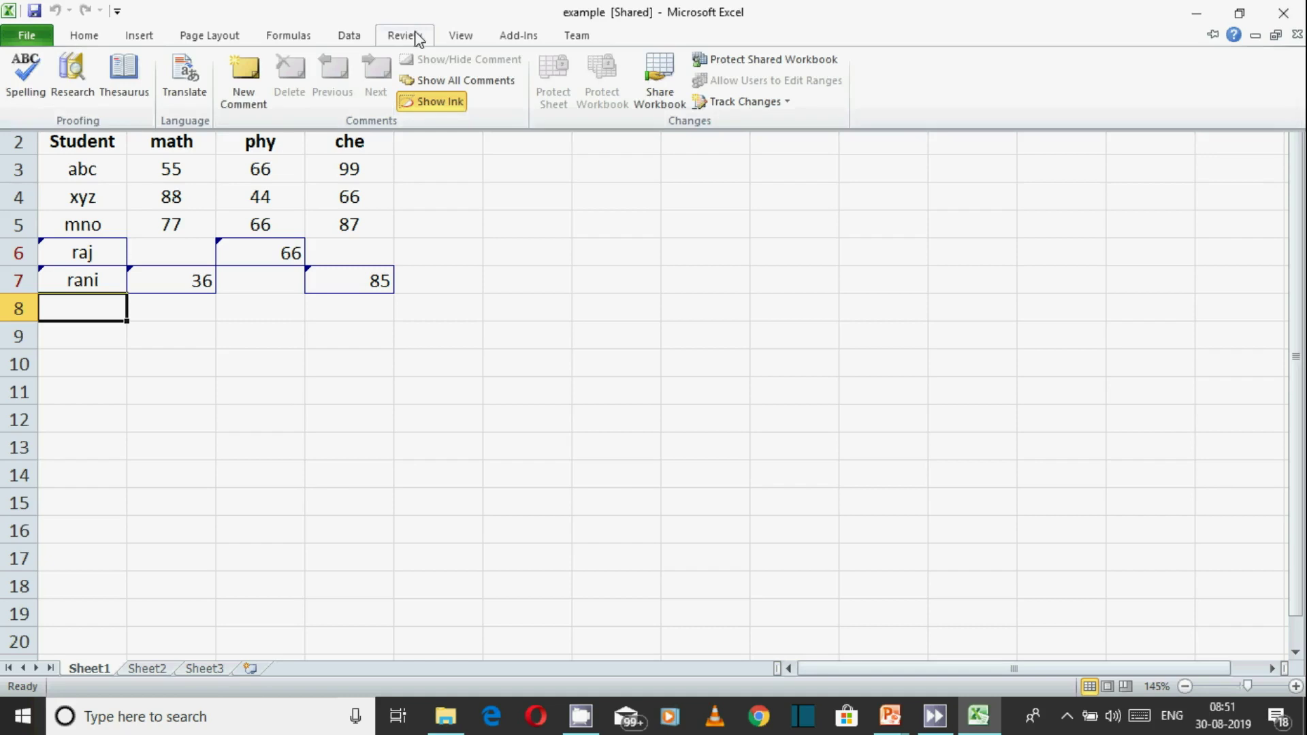
pyautogui.click(782, 104)
pyautogui.click(787, 129)
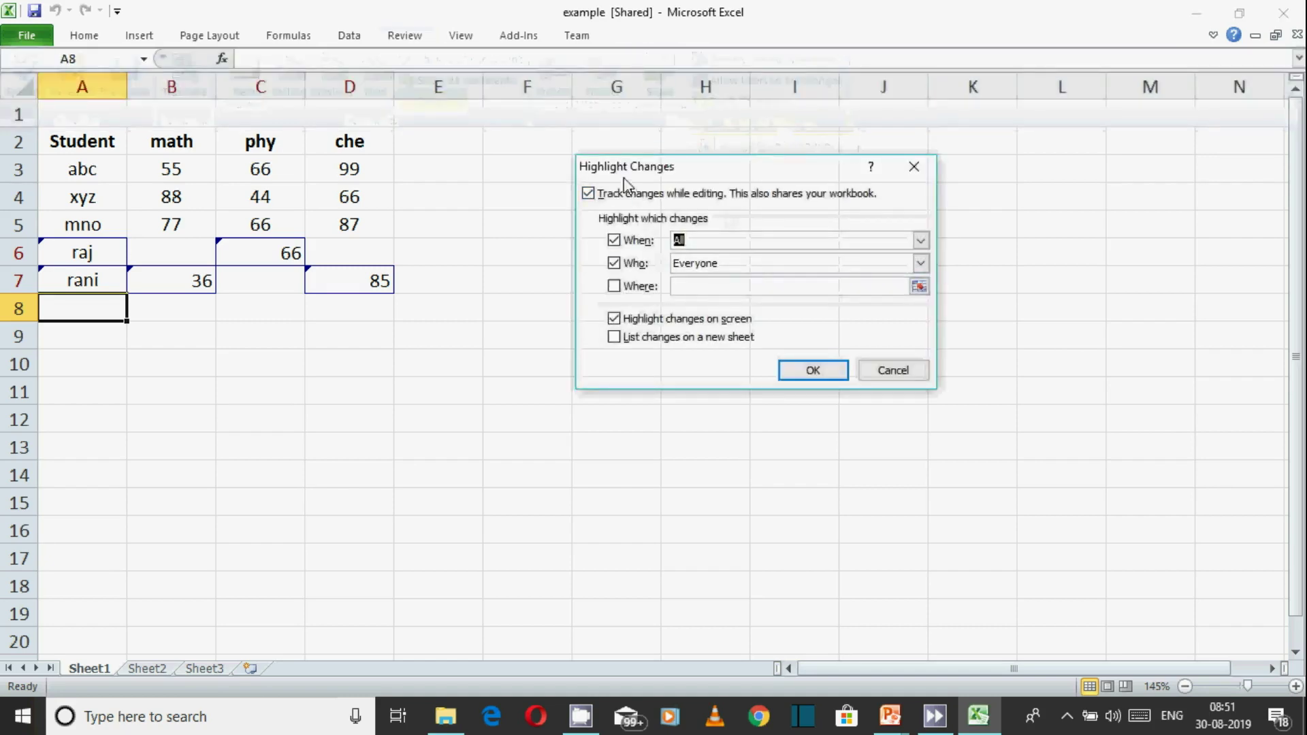
pyautogui.click(587, 194)
pyautogui.click(815, 370)
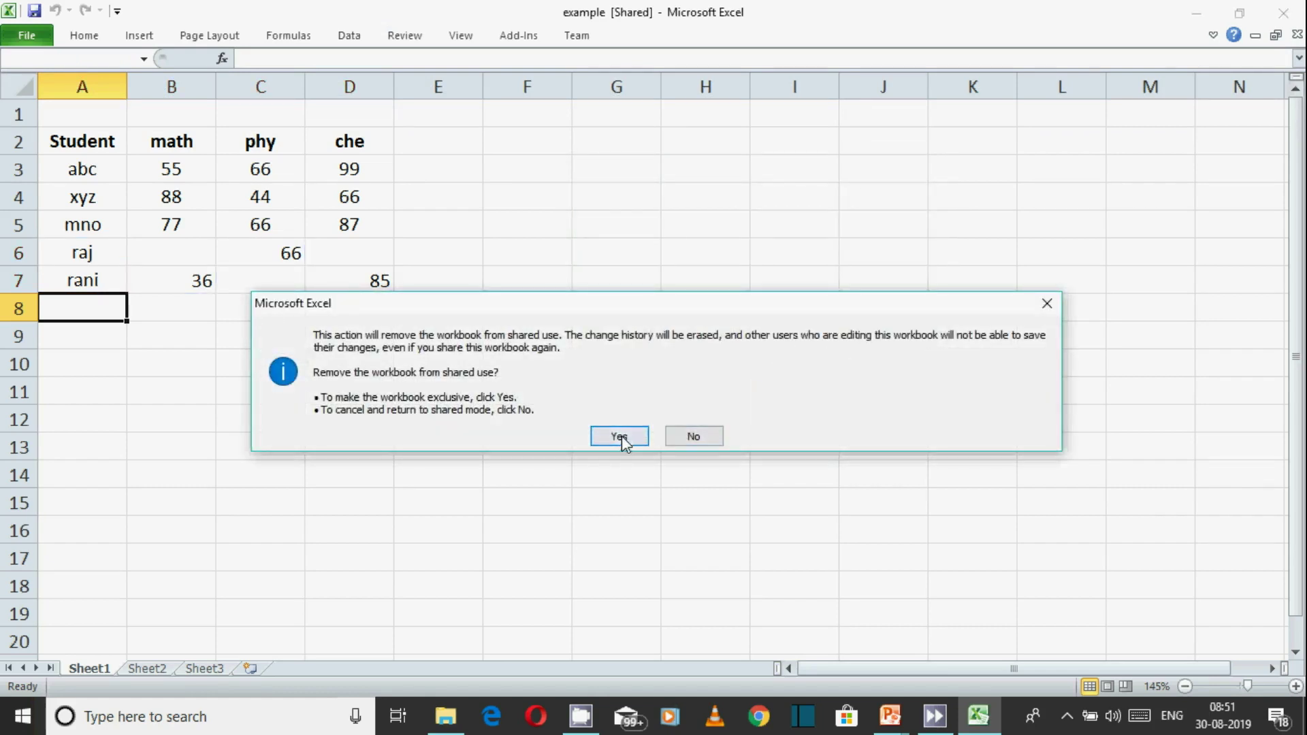
pyautogui.click(620, 436)
pyautogui.click(245, 417)
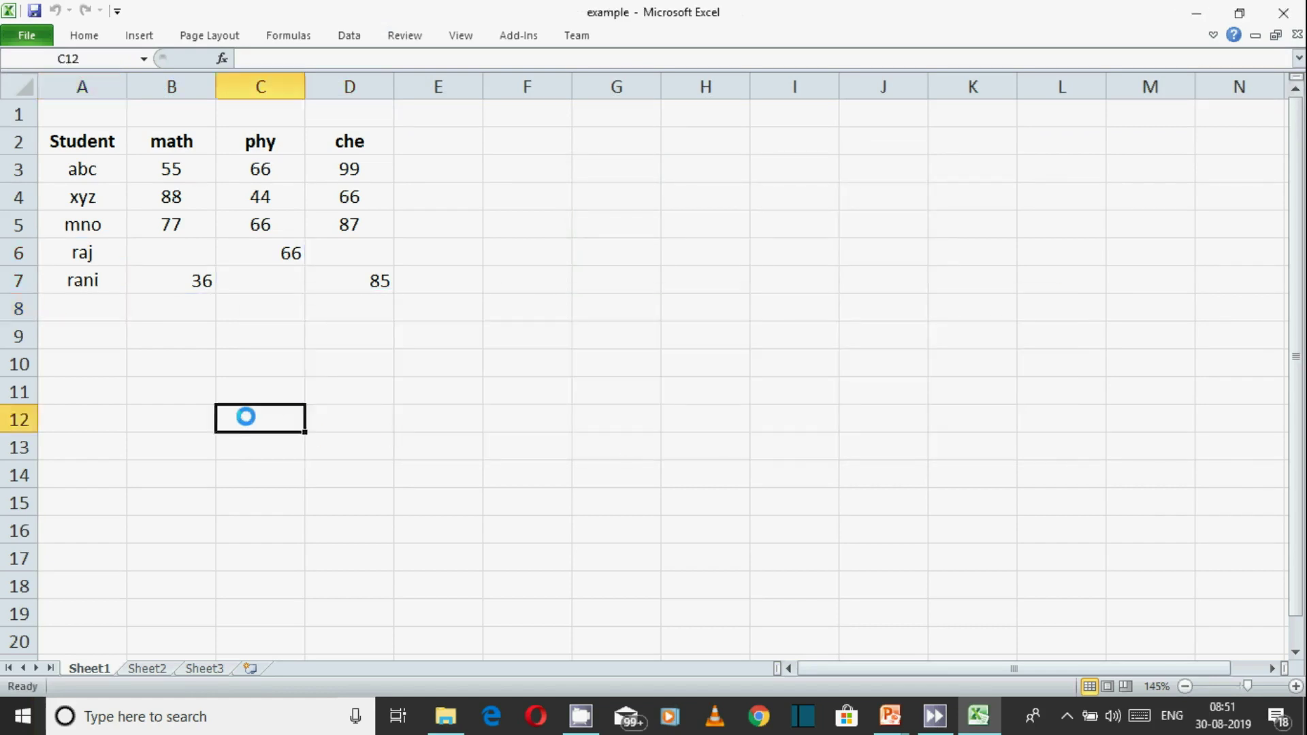
# Enter the test text dfsd in cell A9, then delete it
pyautogui.click(124, 346)
pyautogui.write('dfsd')
pyautogui.click(225, 429)
pyautogui.click(68, 340)
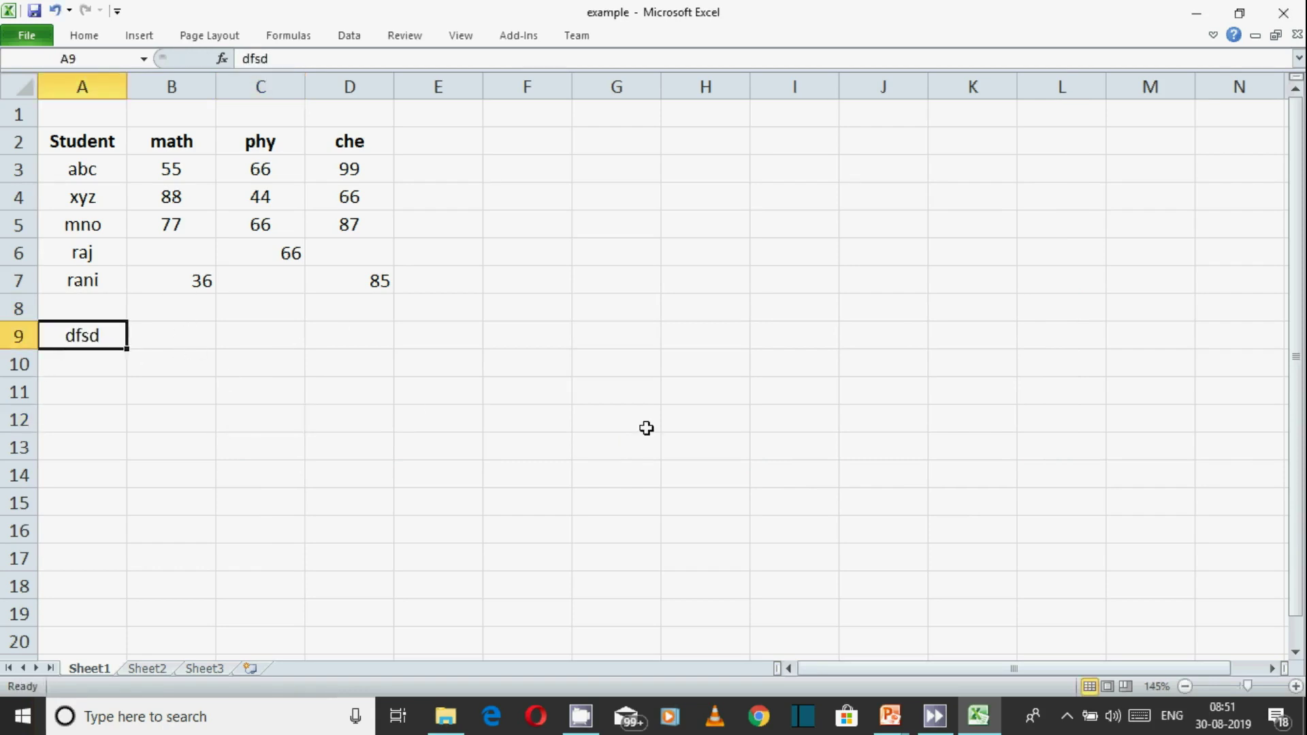
pyautogui.press('Delete')
pyautogui.click(331, 420)
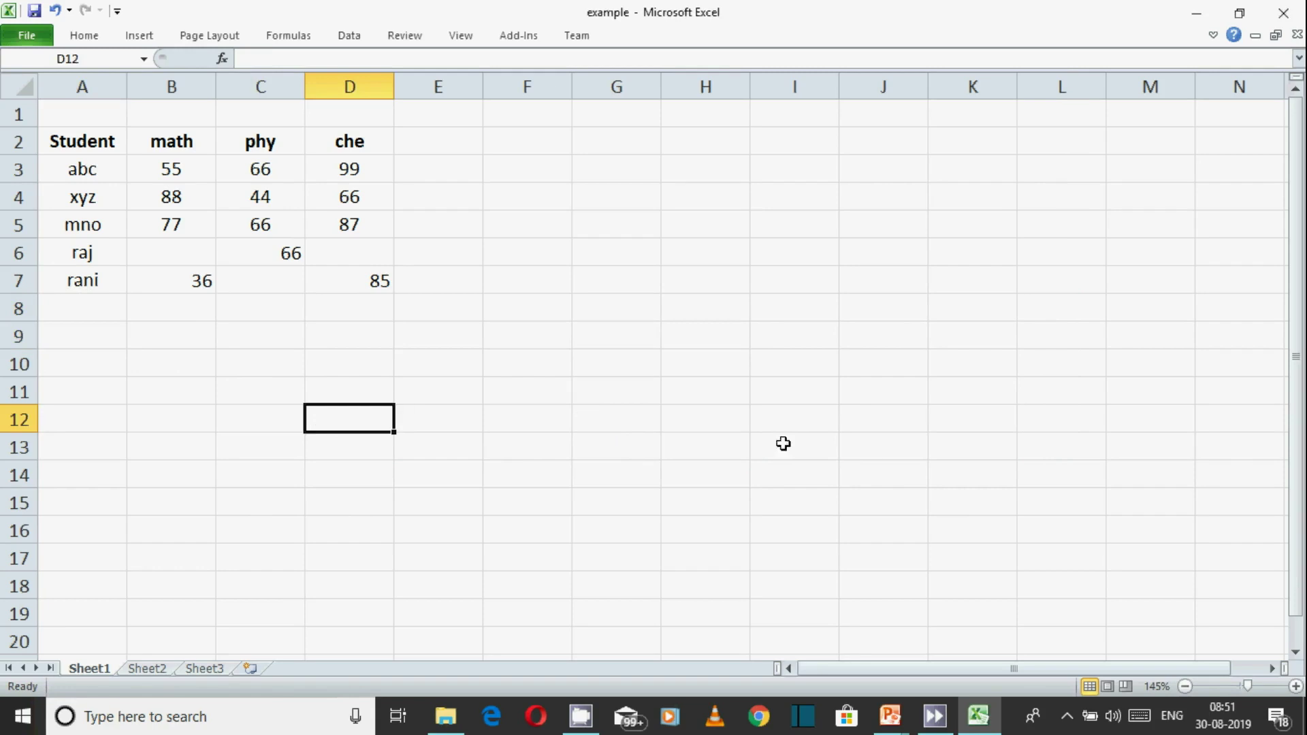